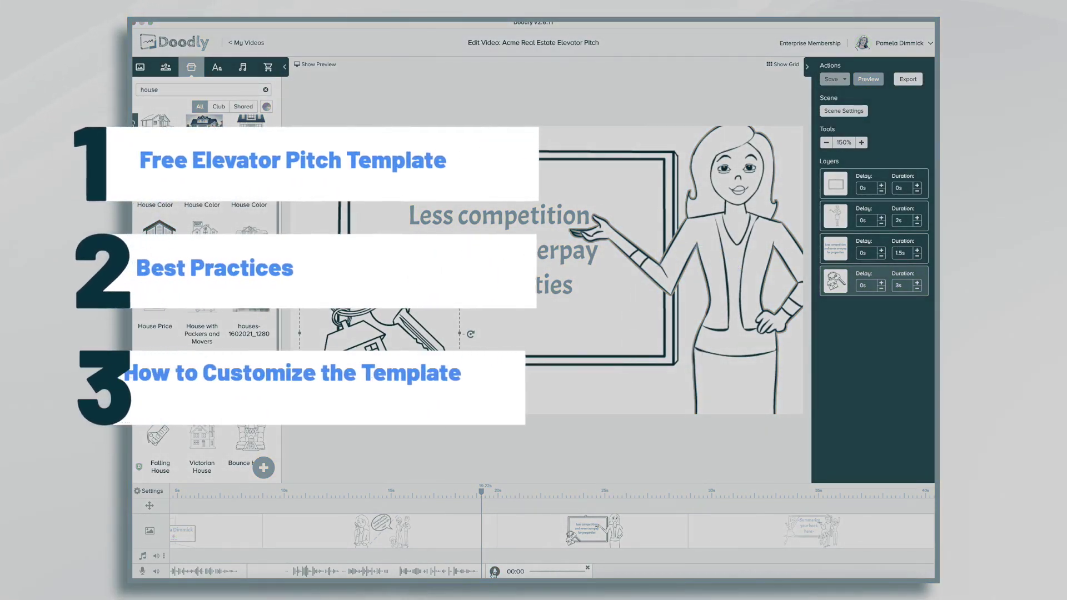
Show My Free Templates on the Templates tab of My Videos.
left_click(494, 573)
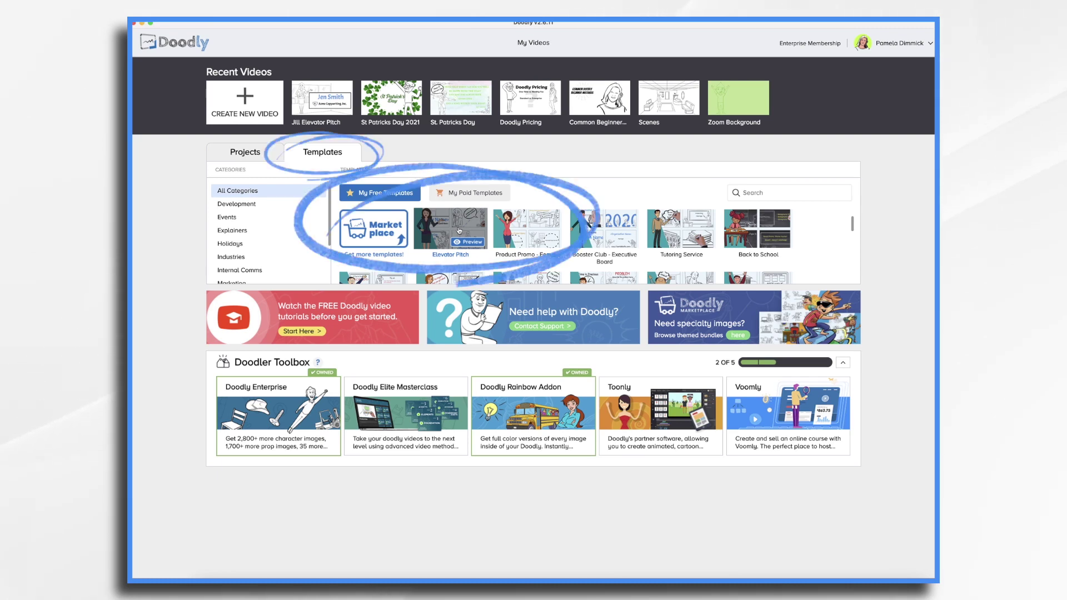
Create 'Acme Real Estate Elevator Pitch' from the Elevator Pitch template and preview each scene.
left_click(459, 231)
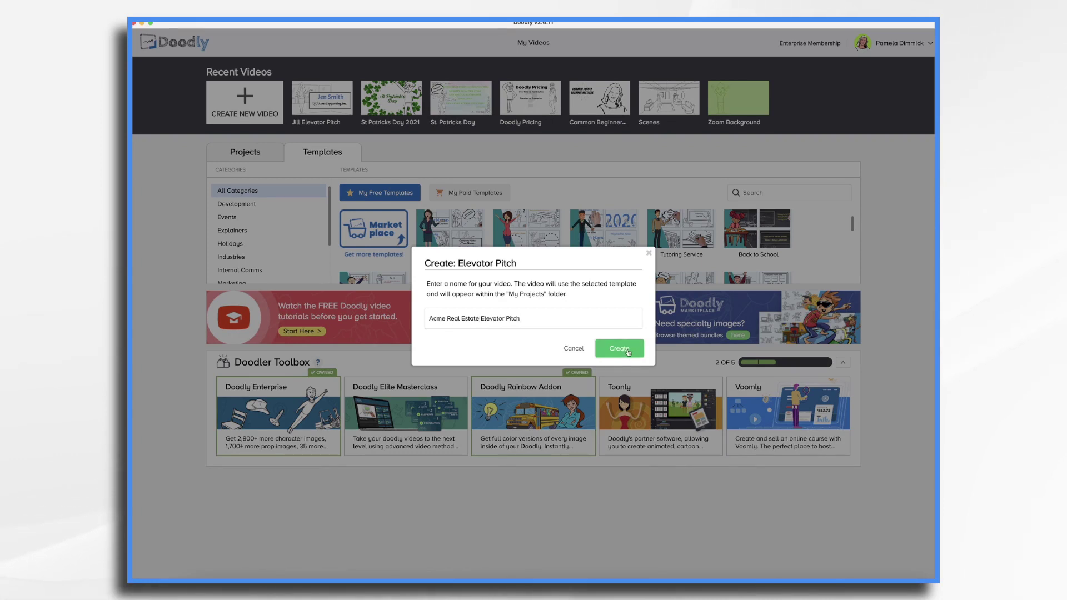
left_click(619, 349)
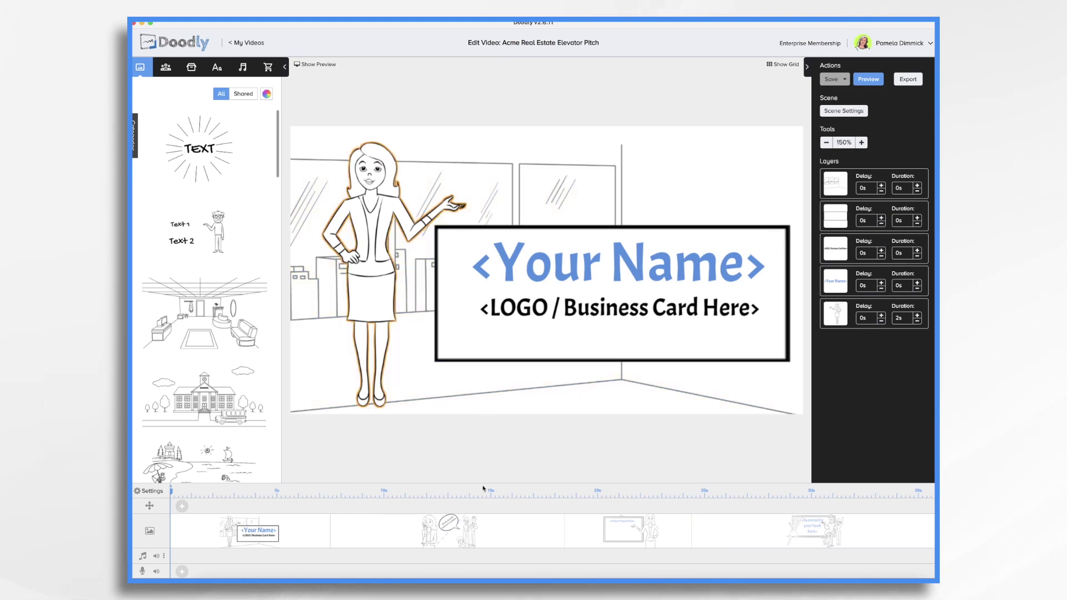
left_click(515, 536)
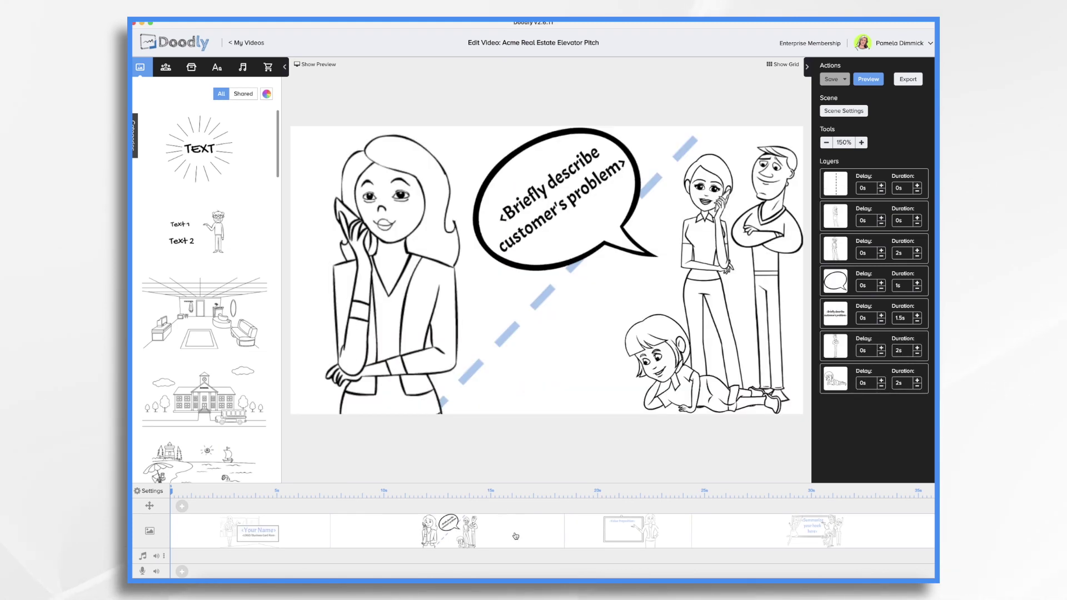
left_click(637, 539)
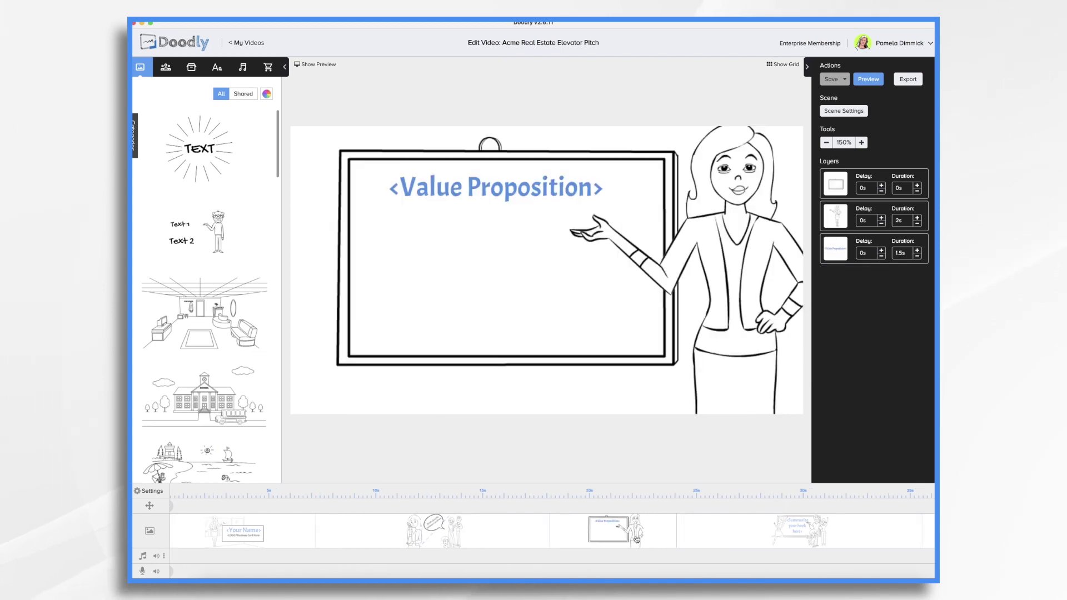
left_click(795, 534)
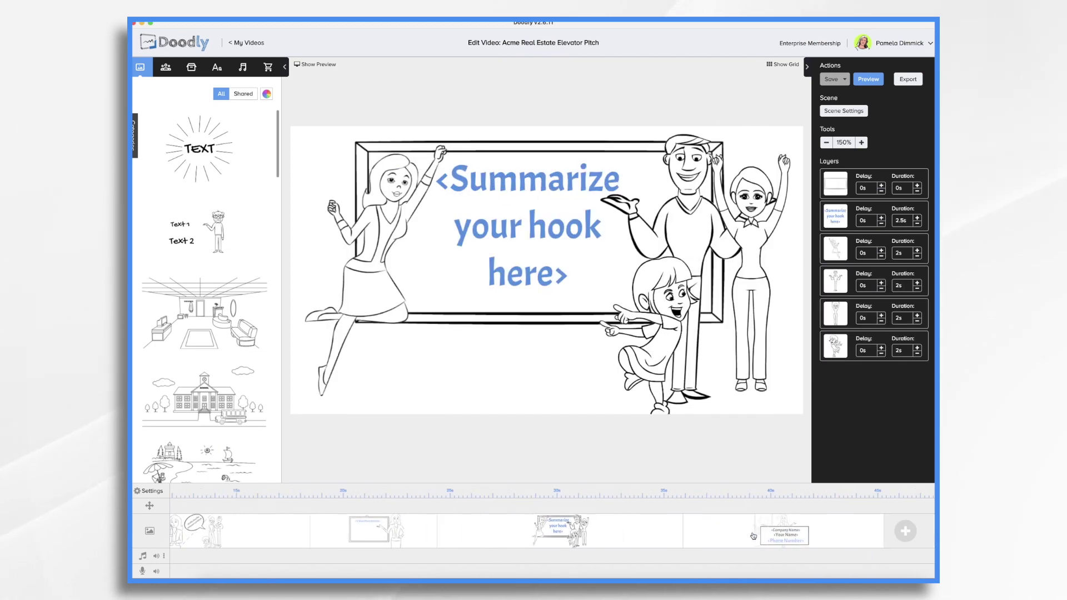
left_click(753, 537)
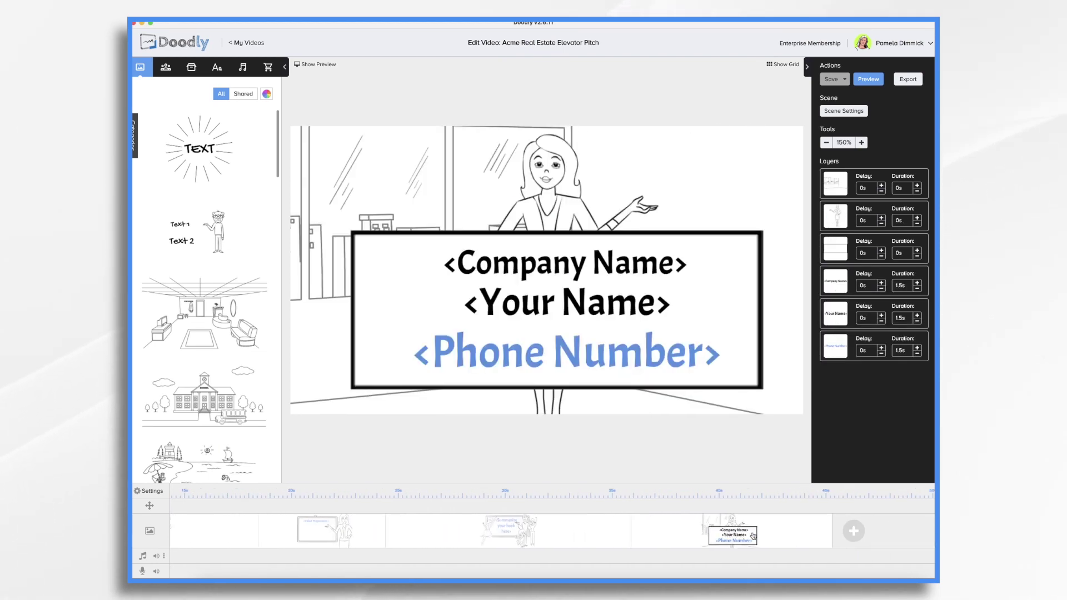
left_click(590, 544)
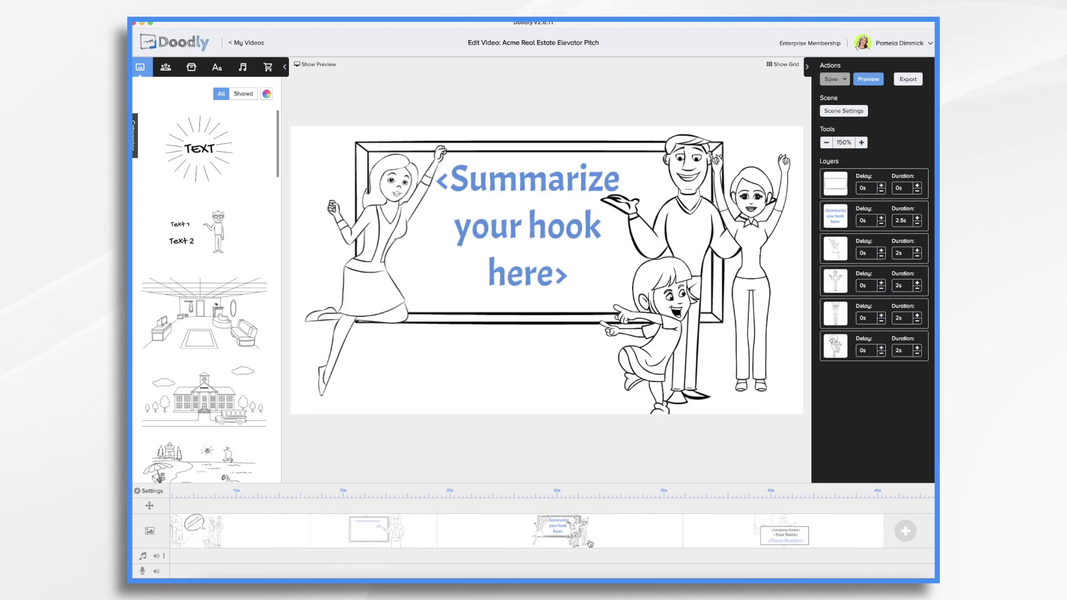
left_click(414, 543)
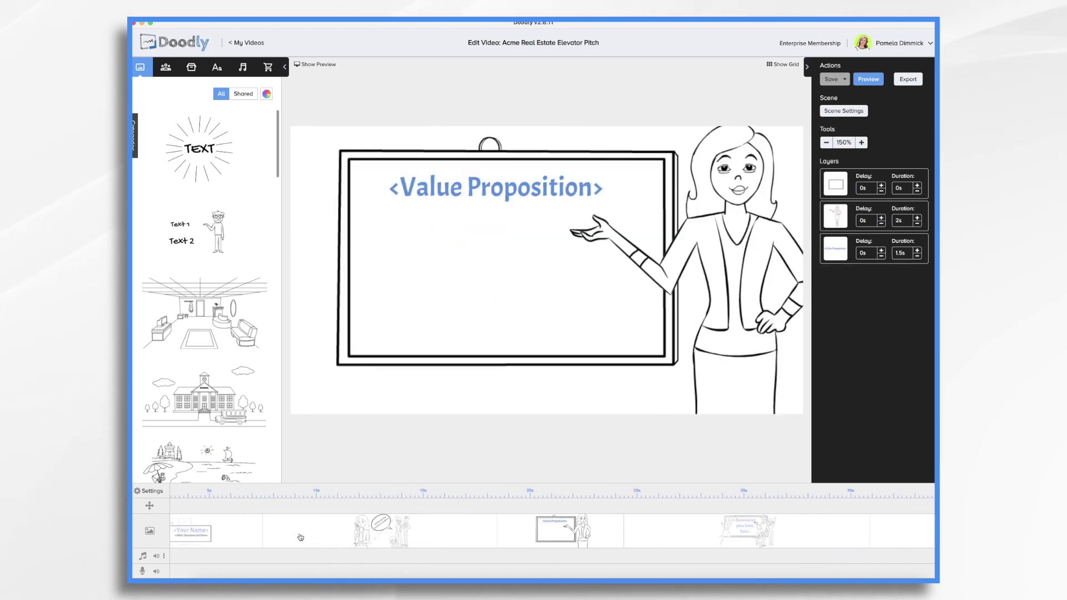
left_click(263, 538)
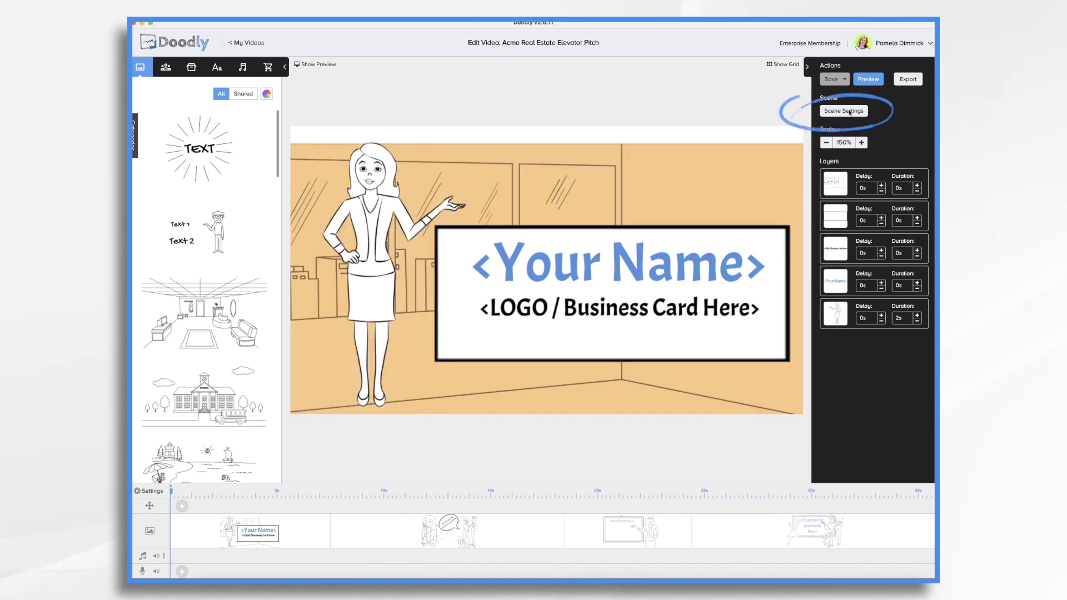
Replace the opening subtitle with an introduction of the agent and Acme's boutique Los Angeles agency.
left_click(844, 110)
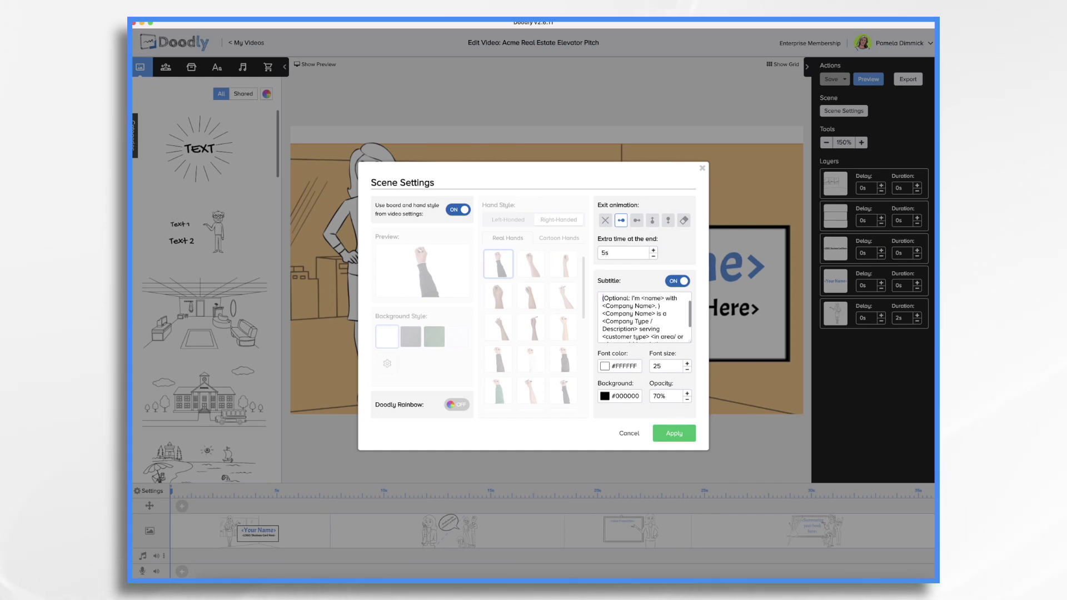
key("BackSpace")
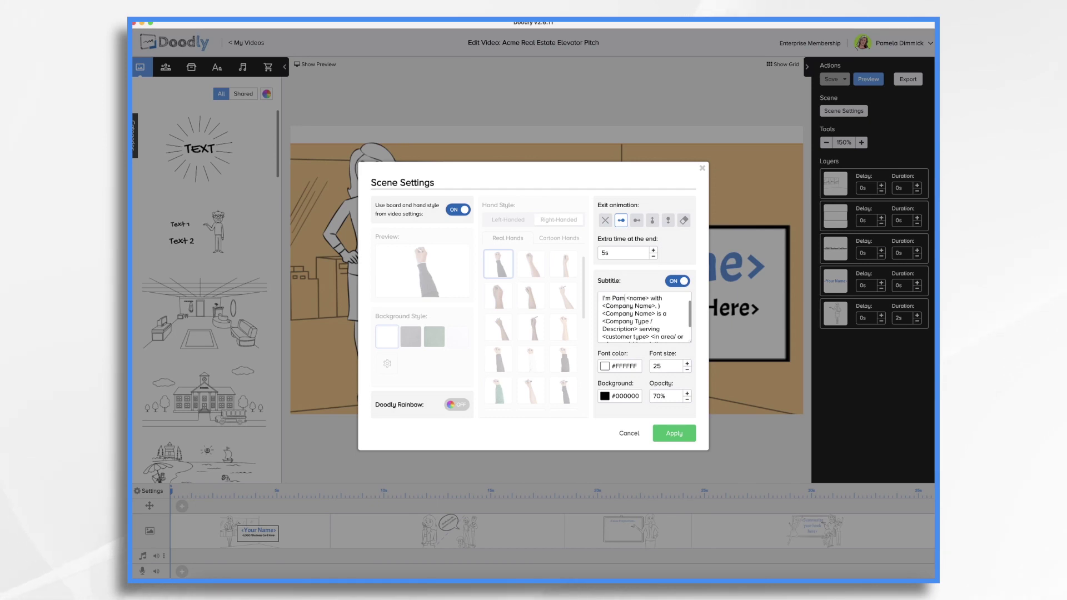
double_click(621, 298)
type("Pamela")
left_click(603, 306)
type("Acme Real Estate")
key("ctrl+a")
key("ctrl+v")
left_click(671, 435)
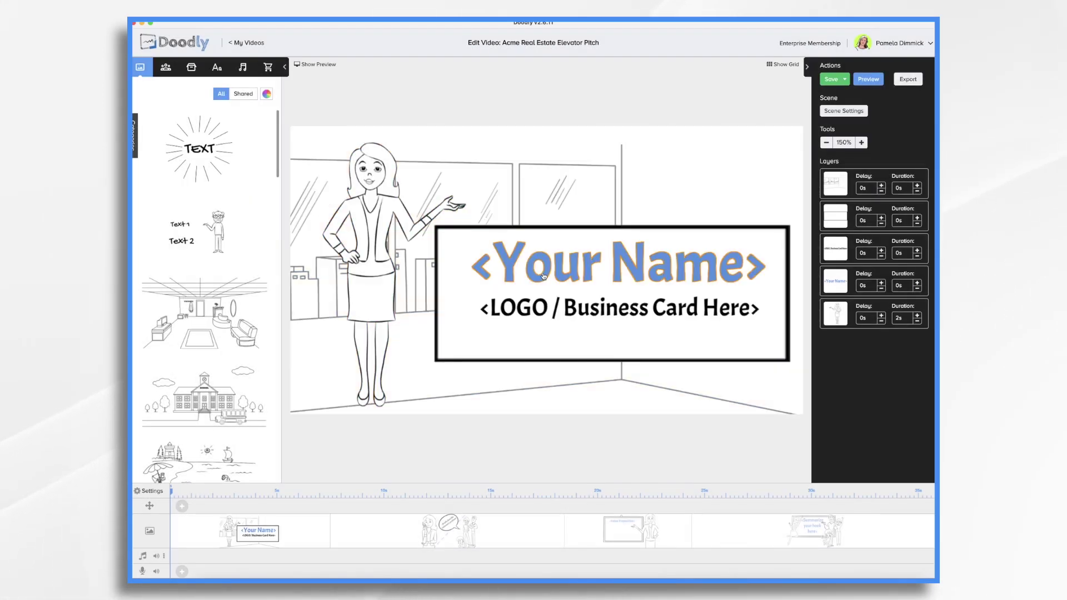
left_click(543, 274)
Replace the Your Name placeholder with the agent's full name, coloured blue.
double_click(543, 273)
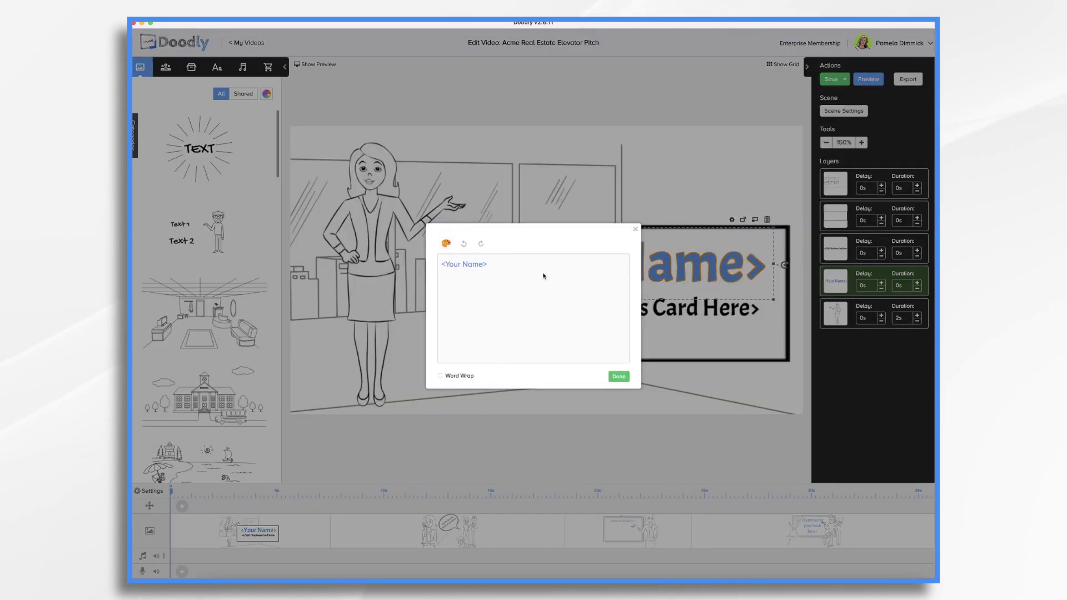
key("ctrl+a")
left_click(630, 389)
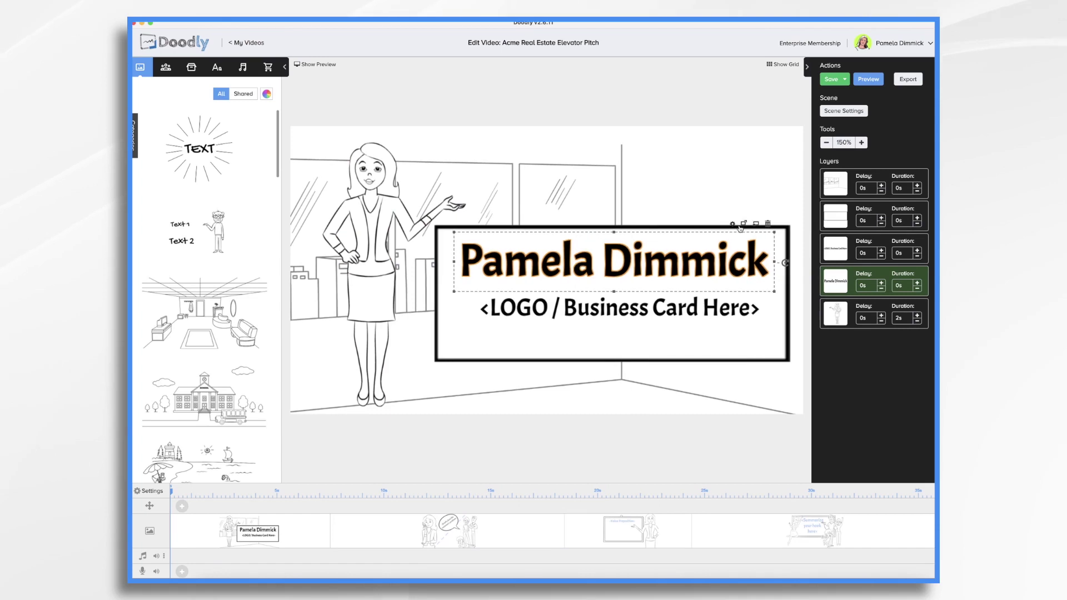
left_click(736, 225)
left_click(489, 270)
left_click(545, 303)
left_click(534, 417)
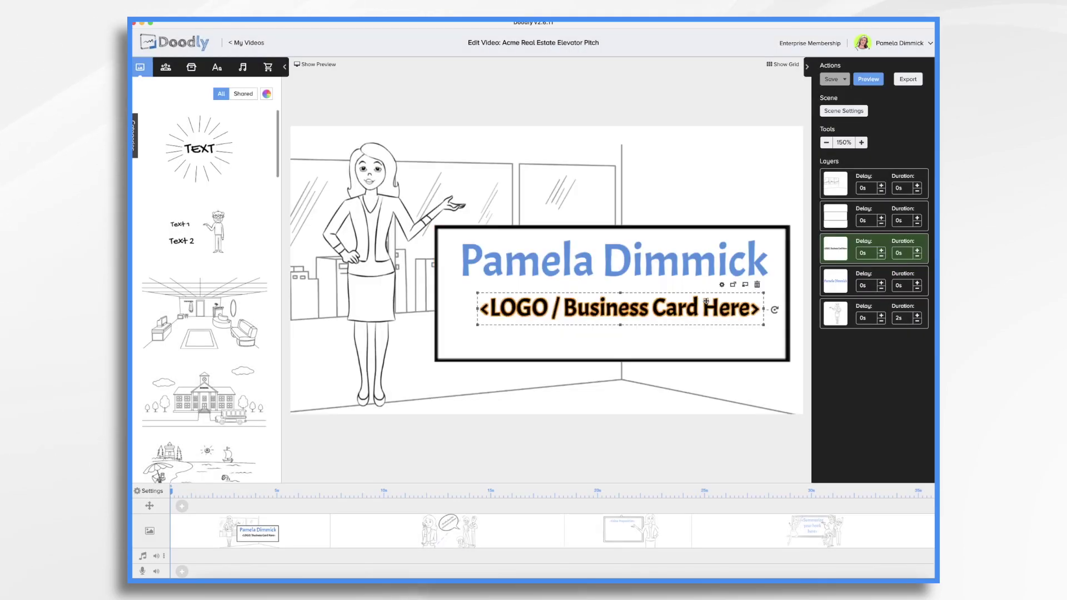
Swap the LOGO text for the Your Logo Here prop found by searching 'logo'.
left_click(757, 284)
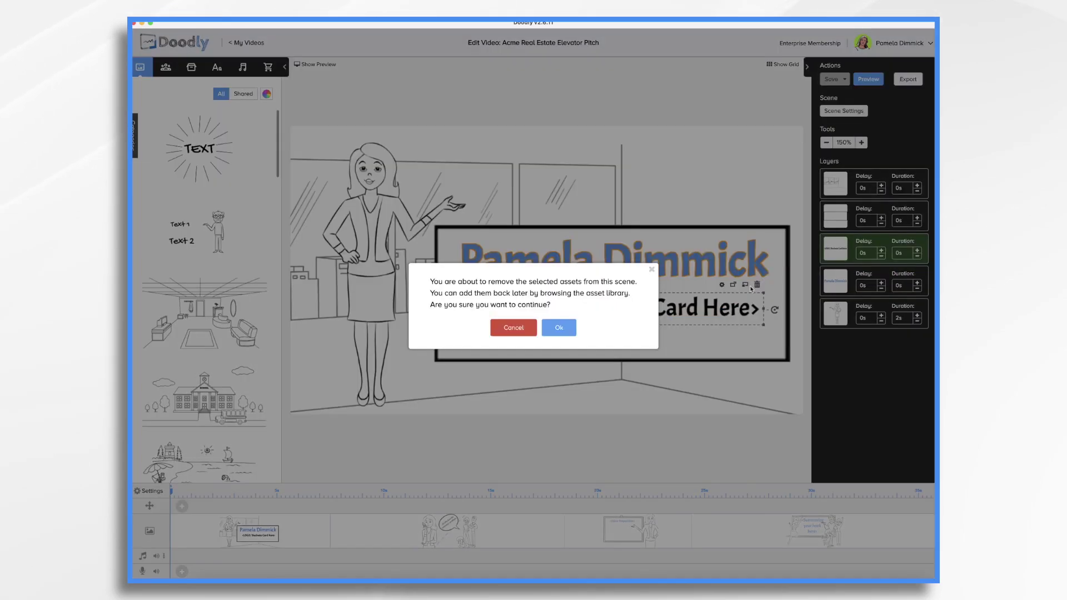
left_click(574, 331)
left_click(191, 67)
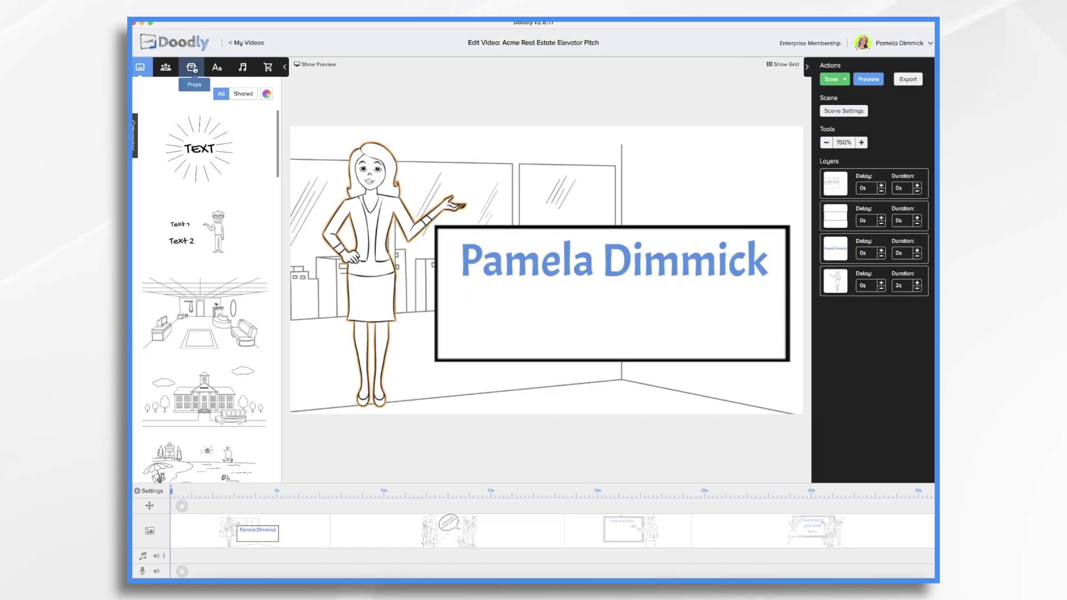
left_click(198, 89)
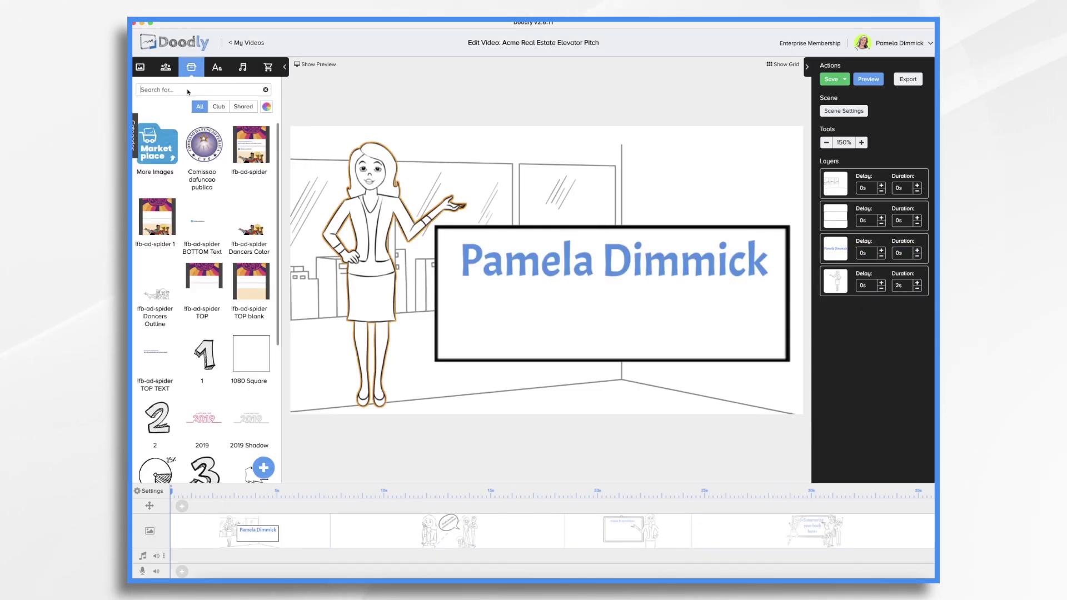
type("logo")
left_click(252, 326)
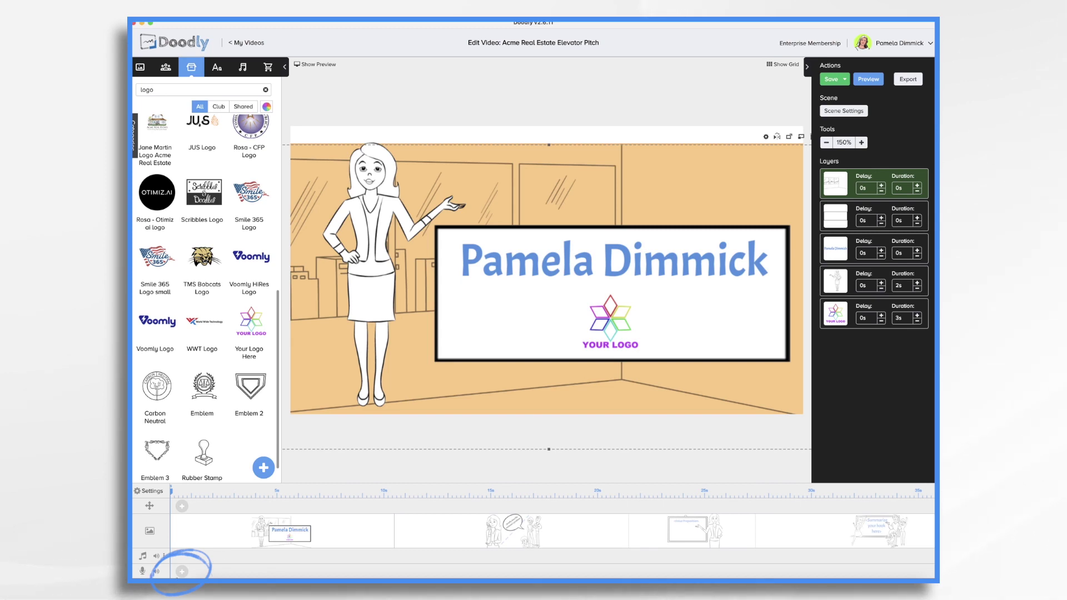
left_click(183, 572)
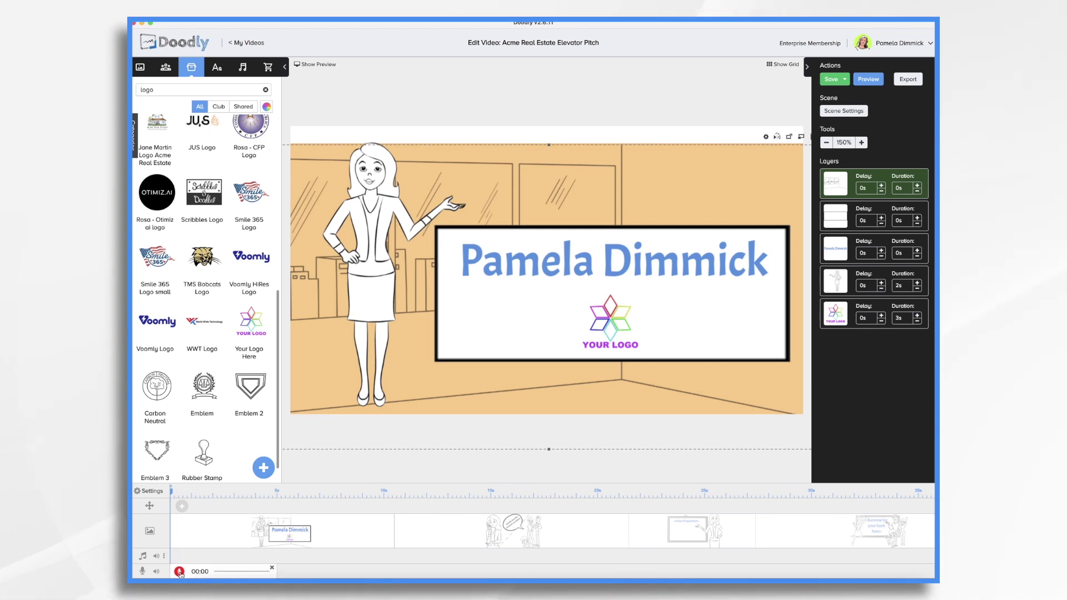
Record the opening voiceover, set extra end time to 3.5s, and move the clip to the start.
left_click(179, 571)
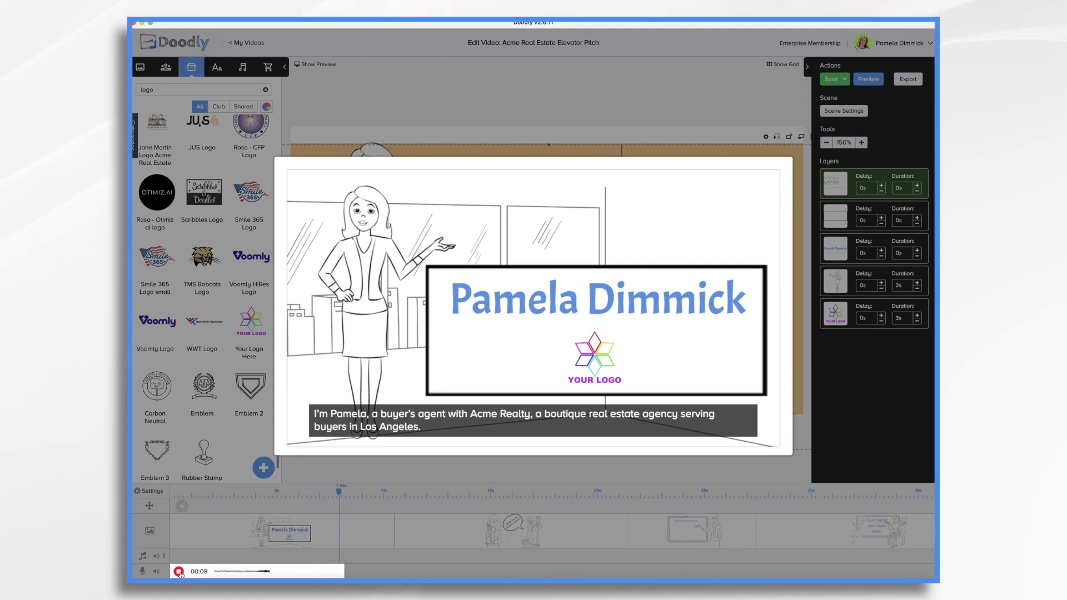
left_click(179, 573)
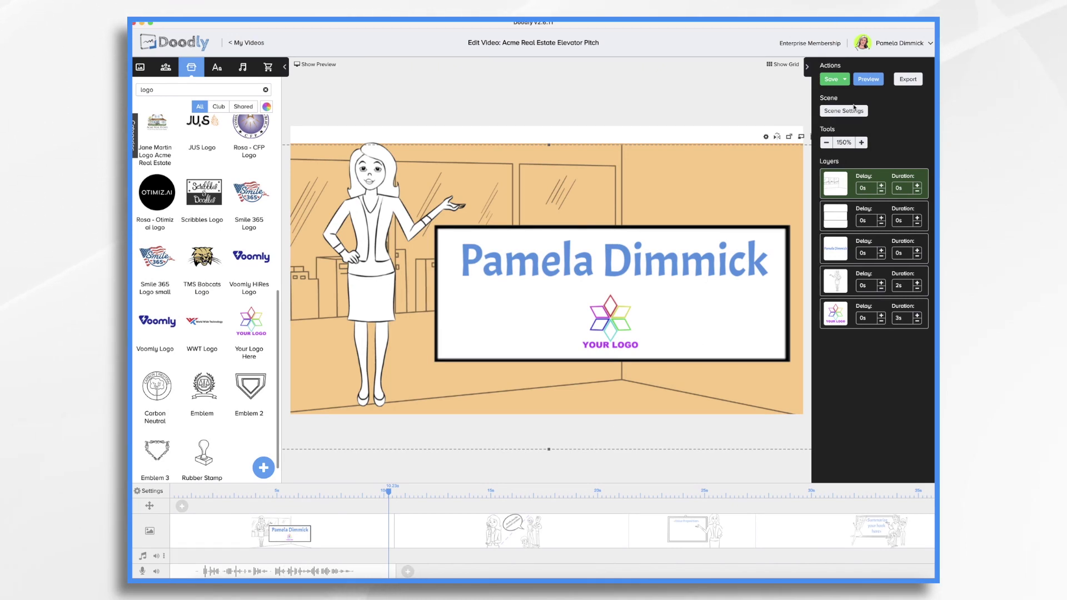
left_click(855, 109)
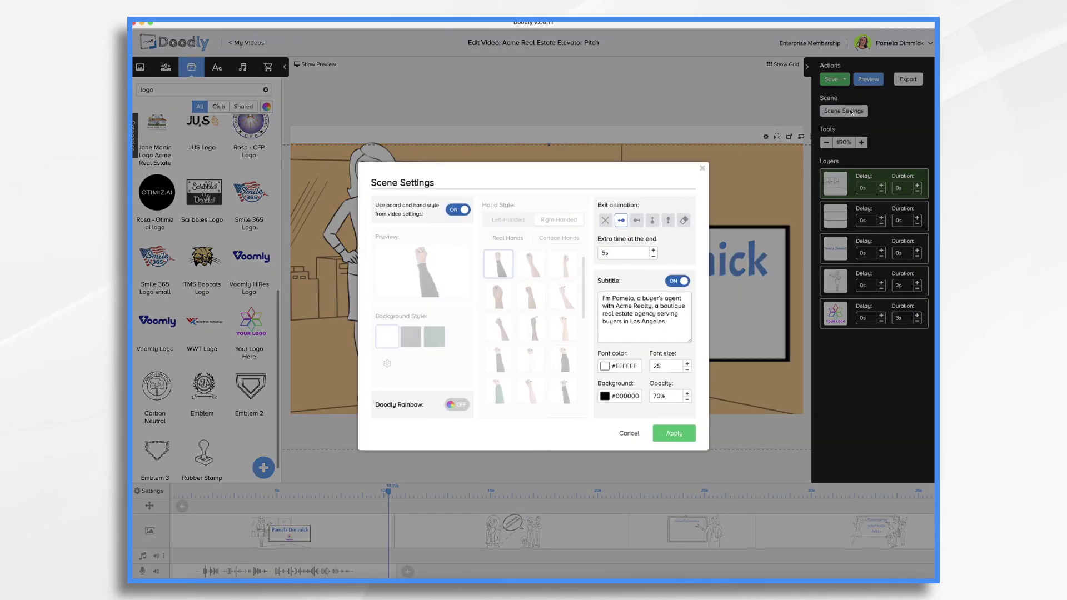
left_click(630, 260)
key("BackSpace")
key("BackSpace")
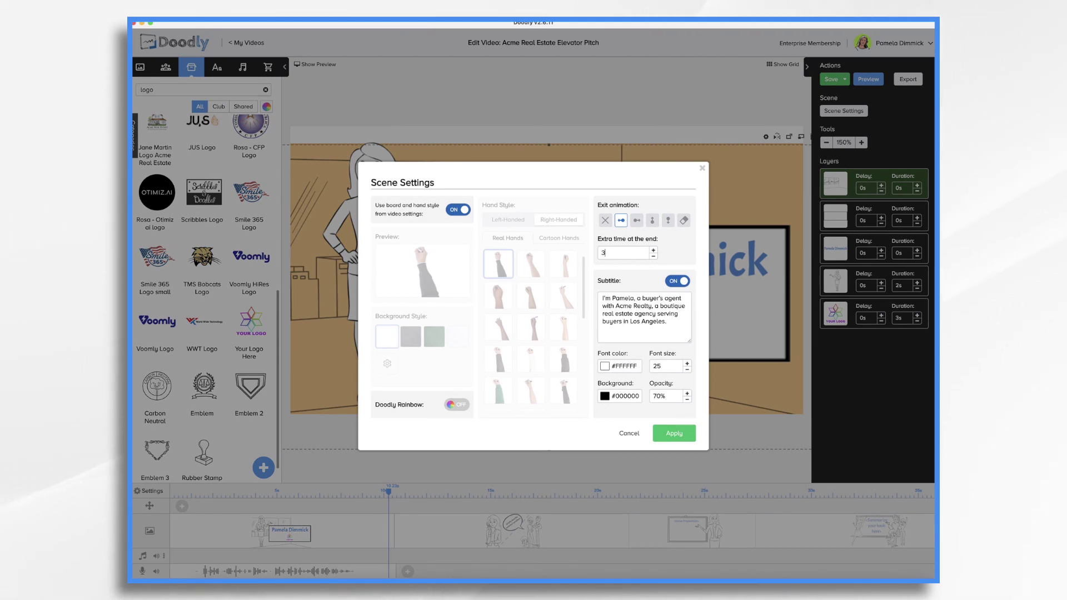
left_click(681, 434)
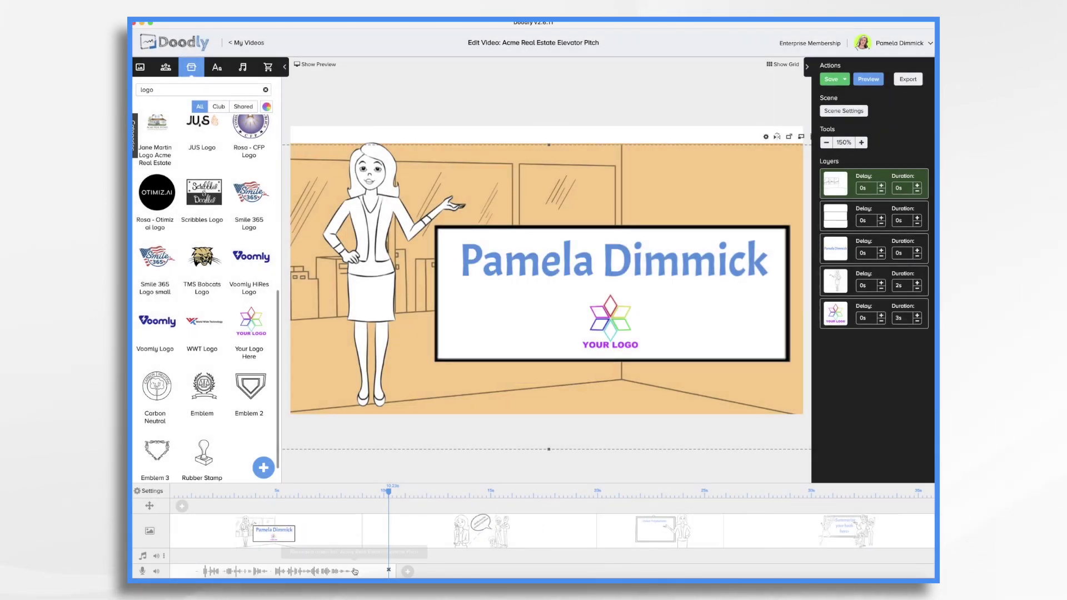
left_click_drag(357, 563, 248, 564)
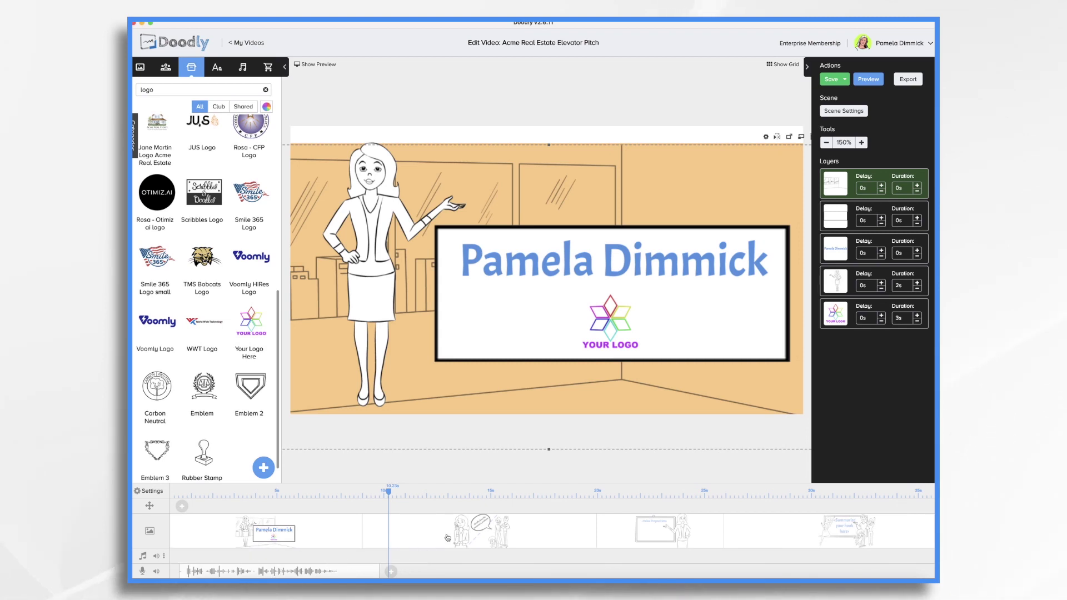
Subtitle the second scene about finding buyers hidden gems and avoiding being outbid.
left_click(448, 537)
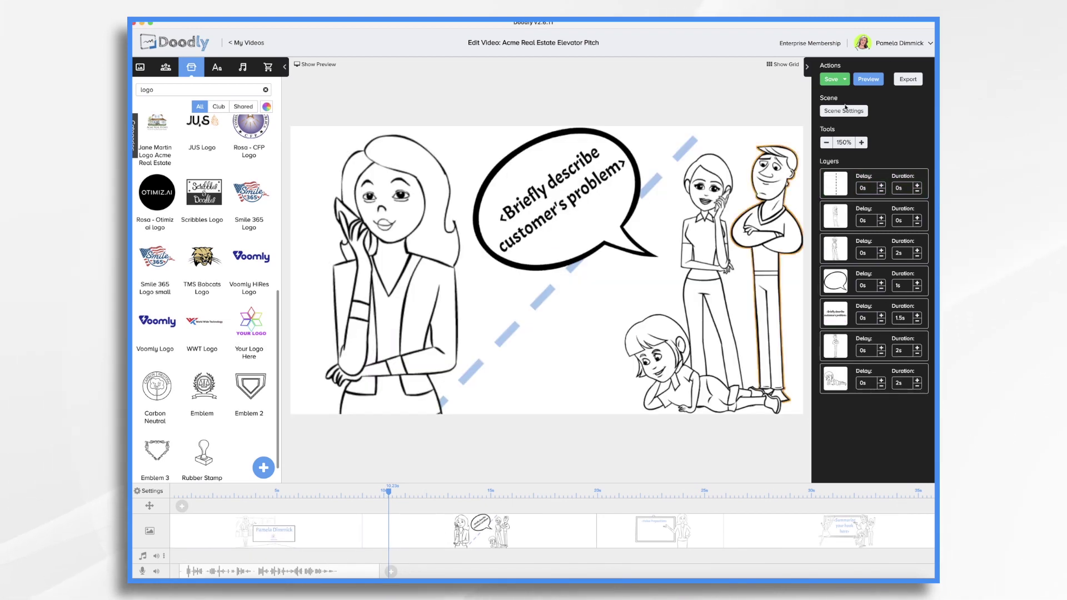
left_click(847, 111)
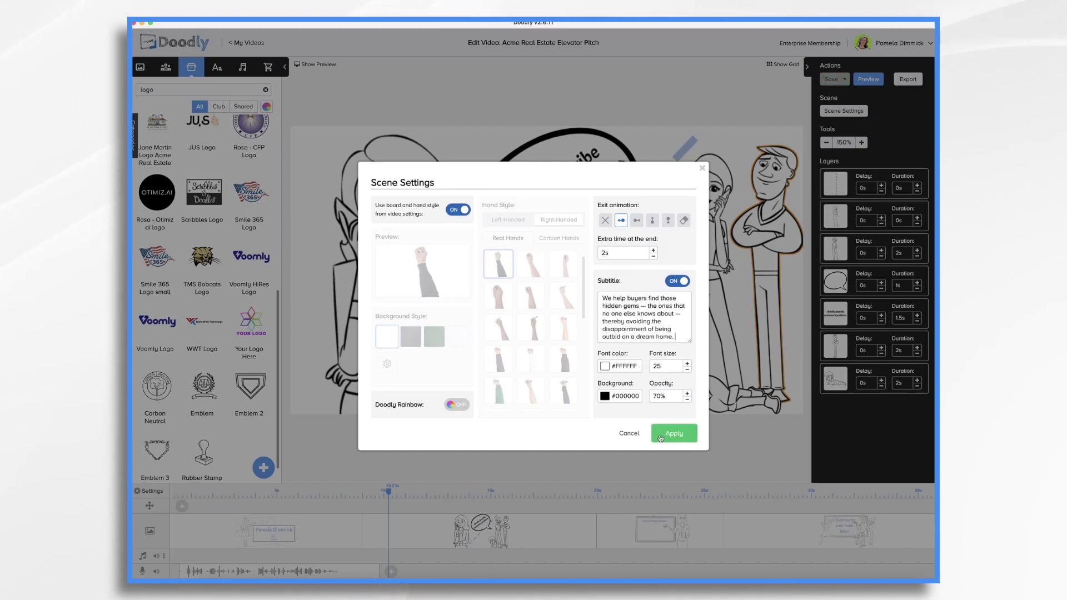
left_click(678, 433)
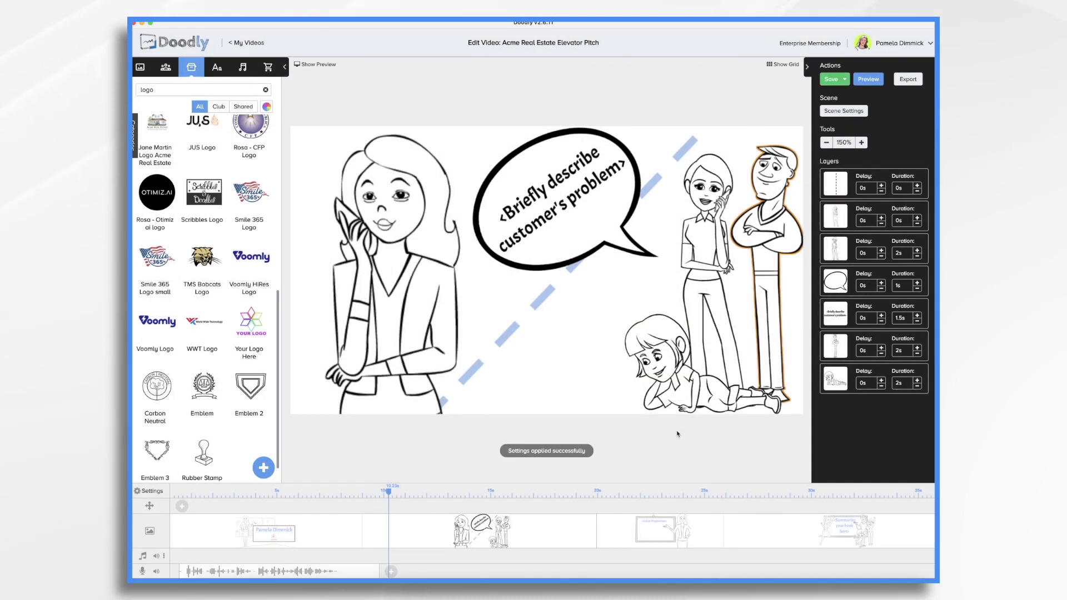
left_click(551, 193)
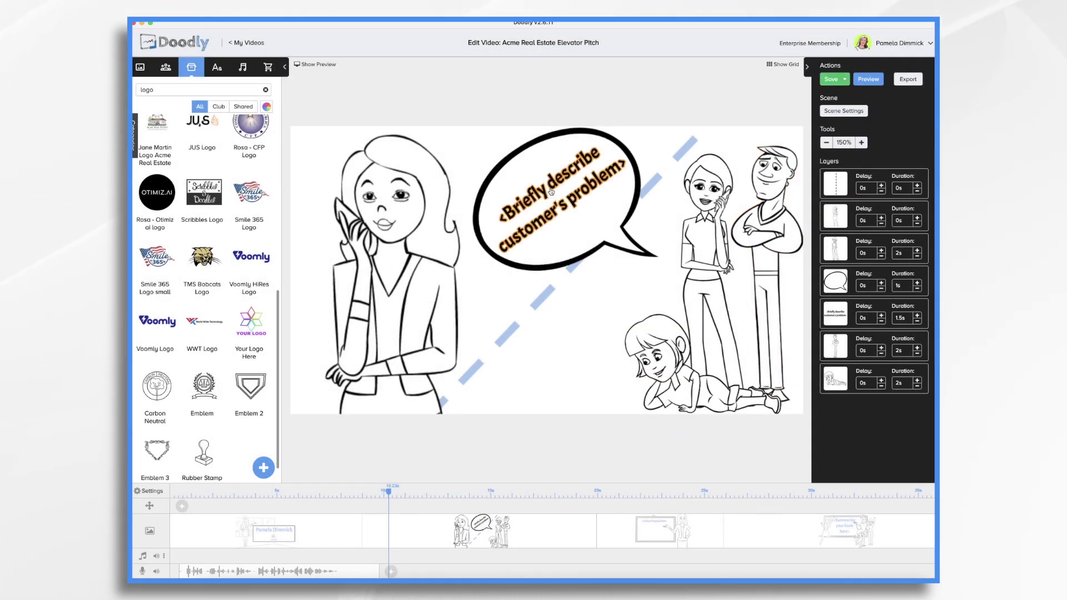
Change the speech bubble to 'We keep getting outbid! It's so hard to buy a house right now!'.
double_click(551, 192)
type("It's so hard to find")
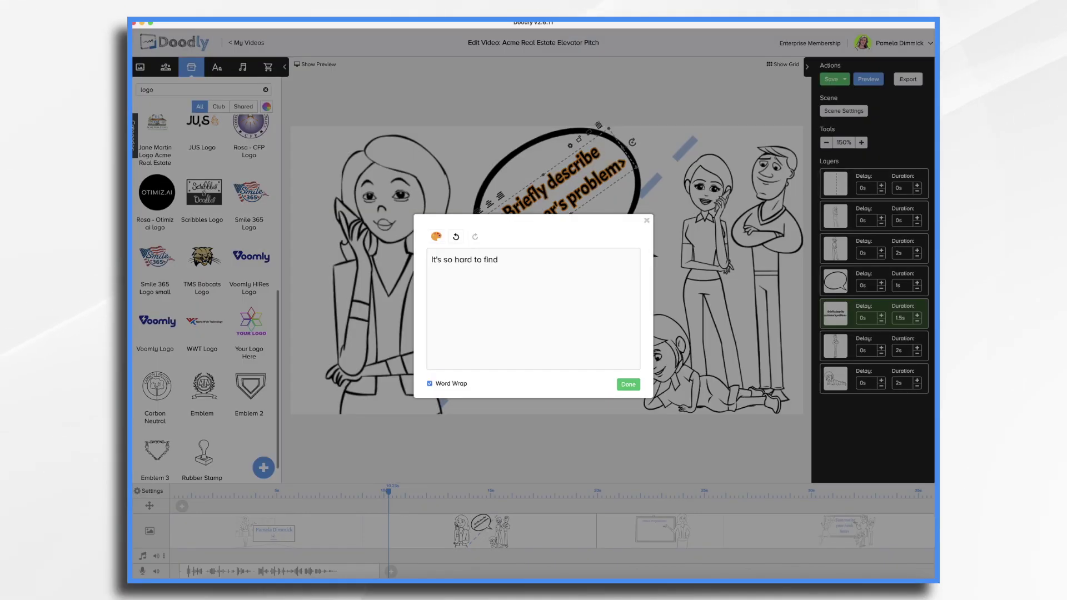
key("ctrl+a")
type("We keep getting outbid! It's so hard to fin")
key("BackSpace")
key("BackSpace")
key("BackSpace")
type("buy a house right now!")
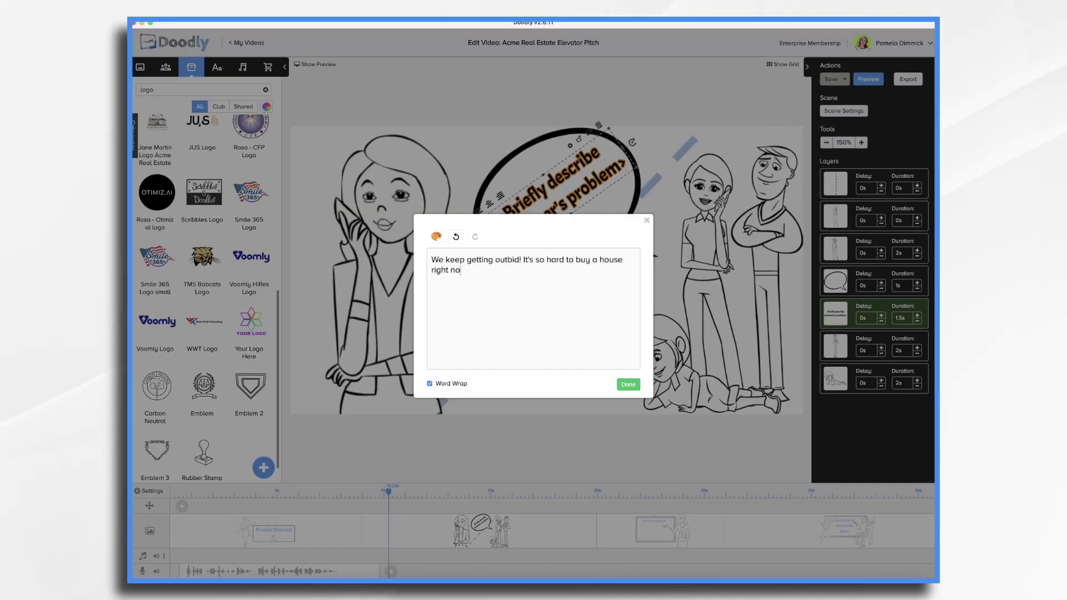
left_click(628, 385)
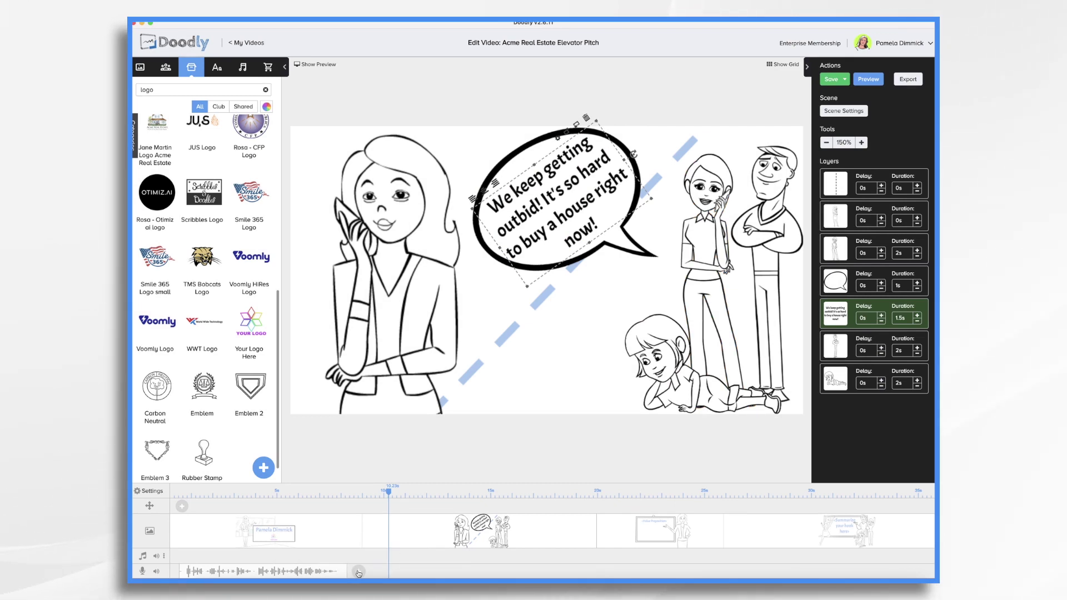
Record a voiceover for the customer-problem scene.
left_click(359, 572)
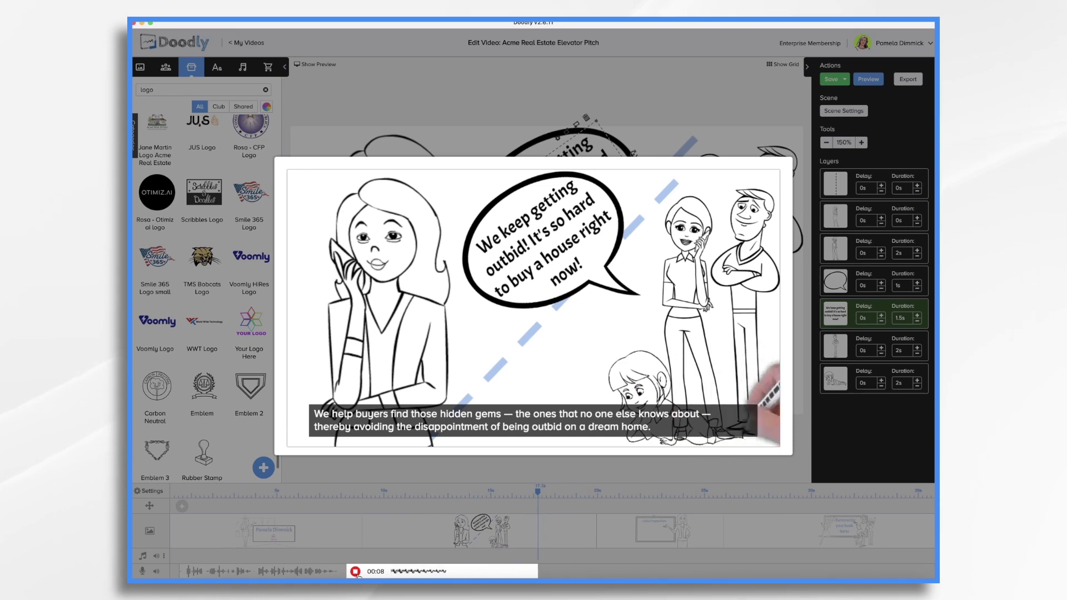
left_click(356, 571)
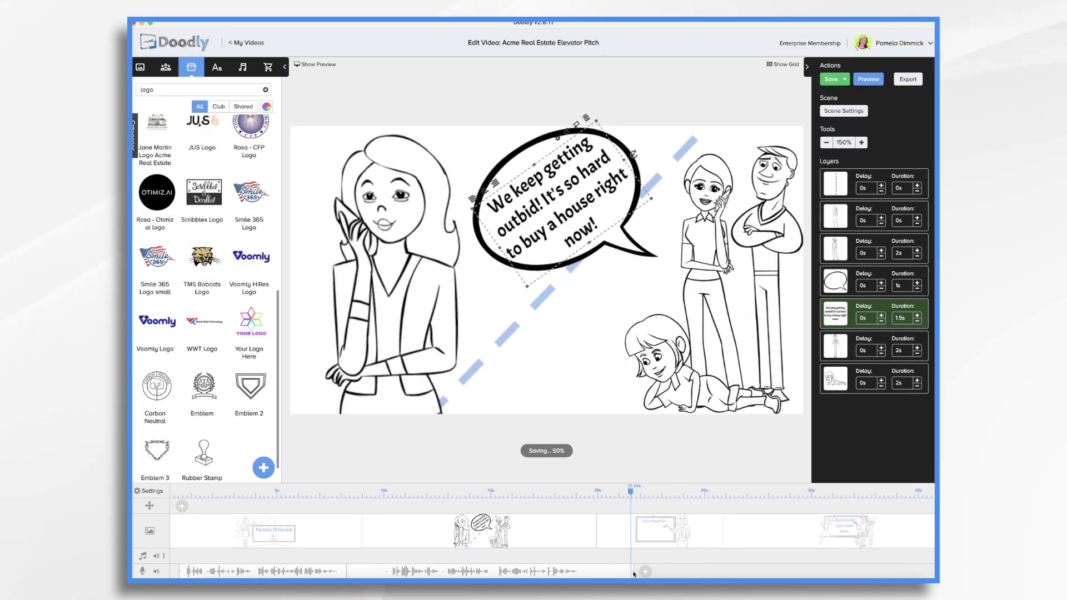
left_click(616, 538)
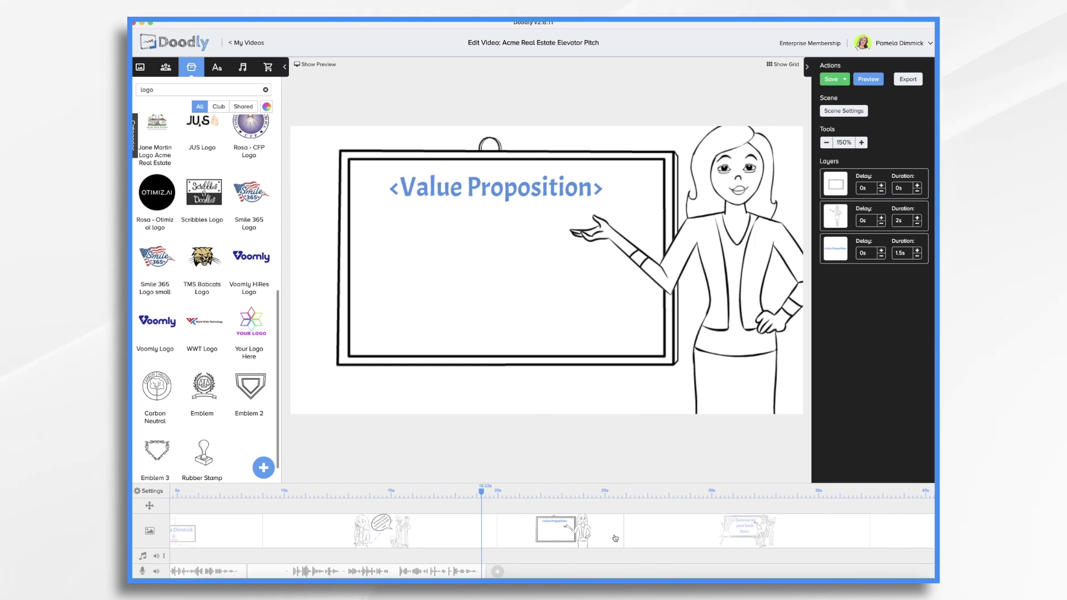
Give the Value Proposition scene a subtitle about alternative listings.
left_click(856, 113)
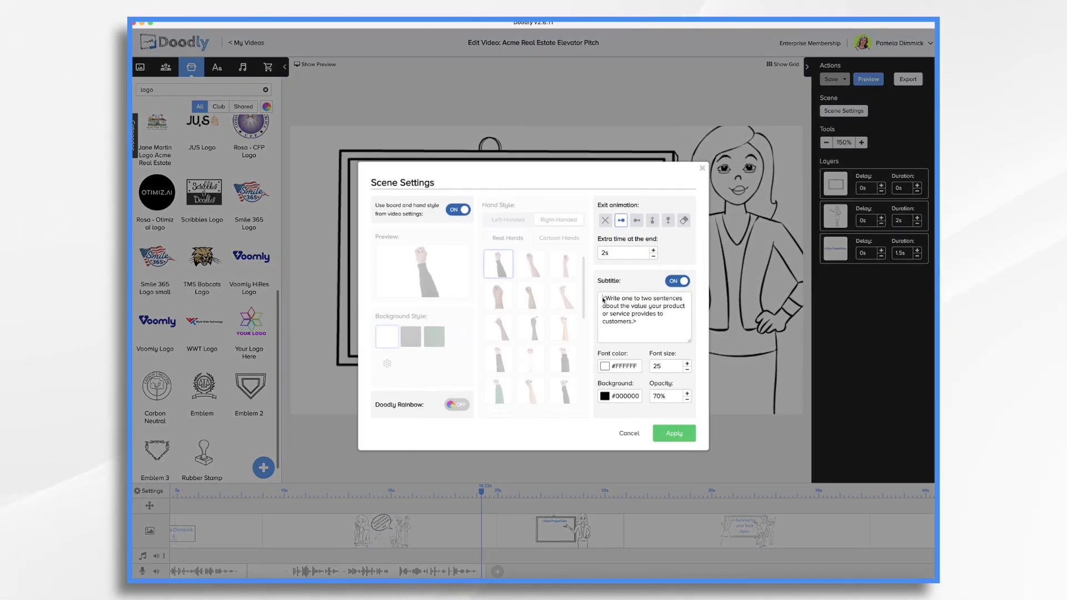
type("With access to thousands of alternative listings that no one else is showing, our buyers face less competition and never overpay for properties")
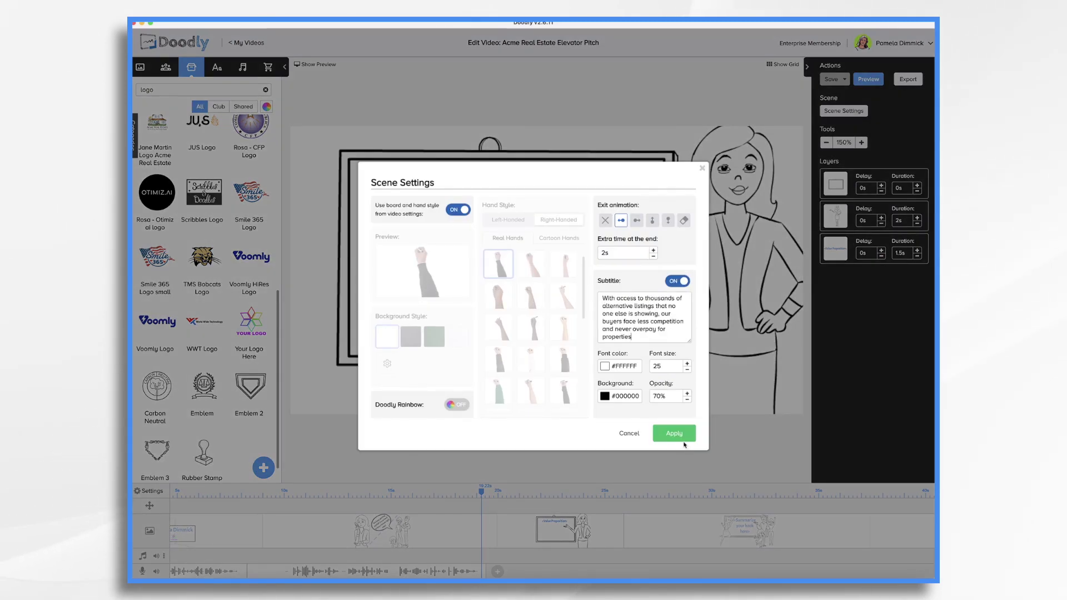
left_click(674, 433)
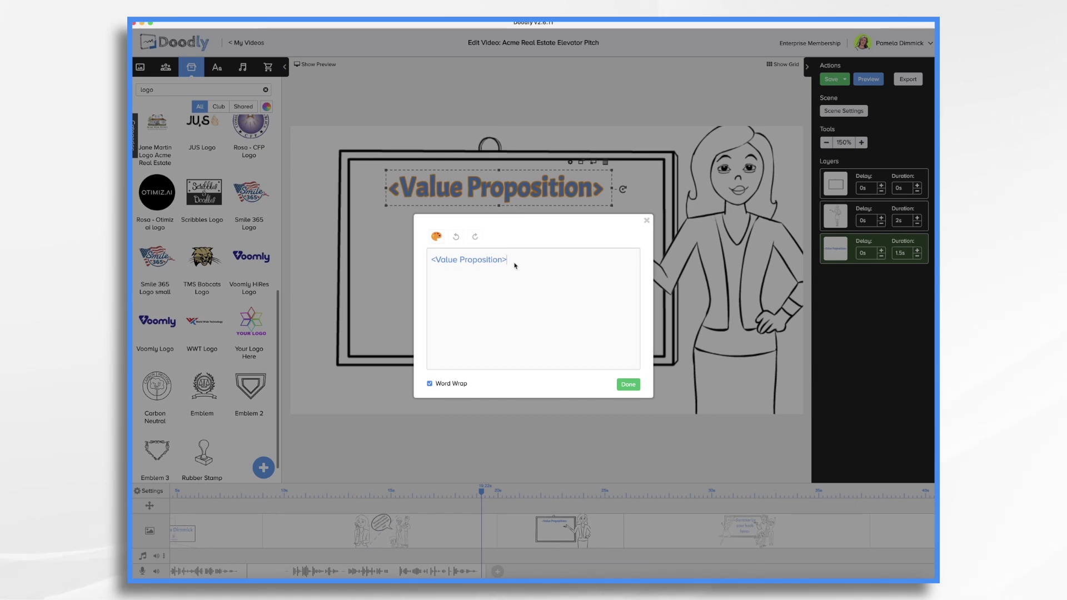
Change the board heading to 'Less competition and never overpay for properties'.
key("super+a")
key("BackSpace")
type("With access to thousands of alternative listings that no one else is showing, our buyers face less competition and never overpay for properties")
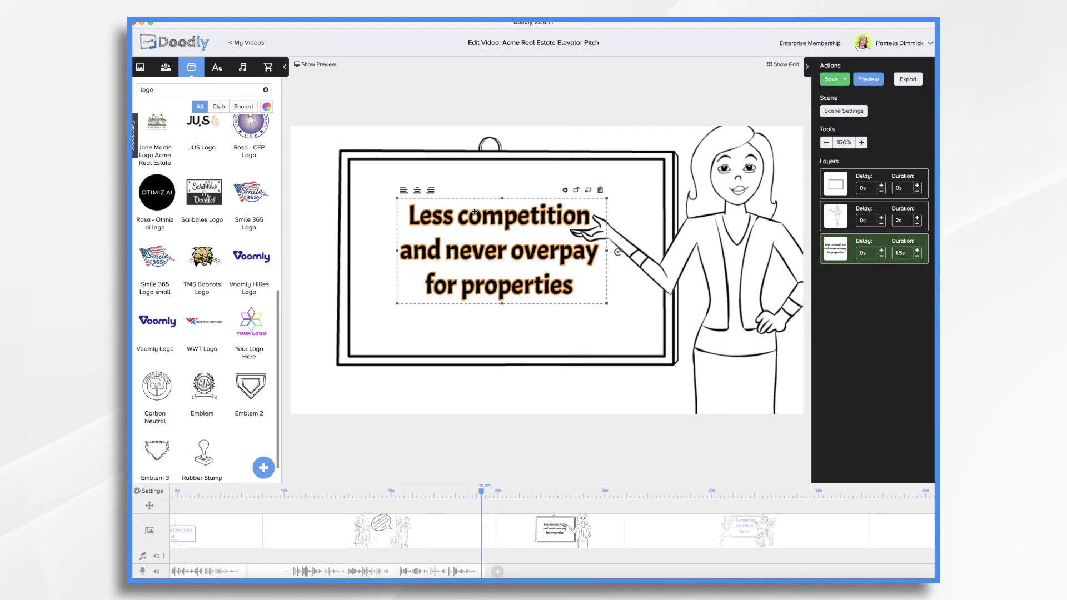
left_click(564, 190)
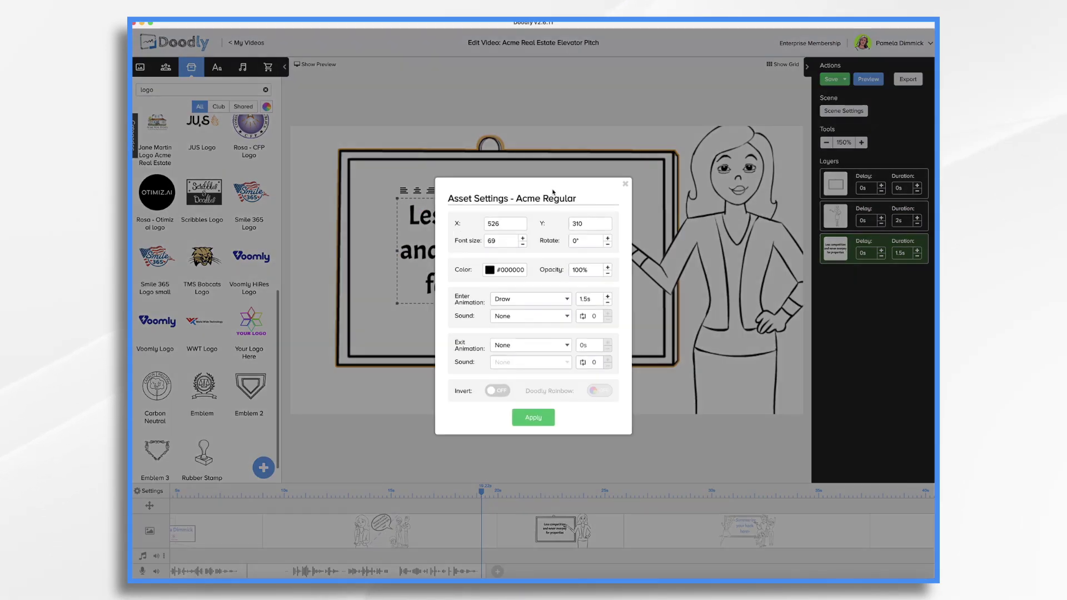
Make the board text blue #4A90E2 and begin a voiceover recording for the scene.
left_click(490, 271)
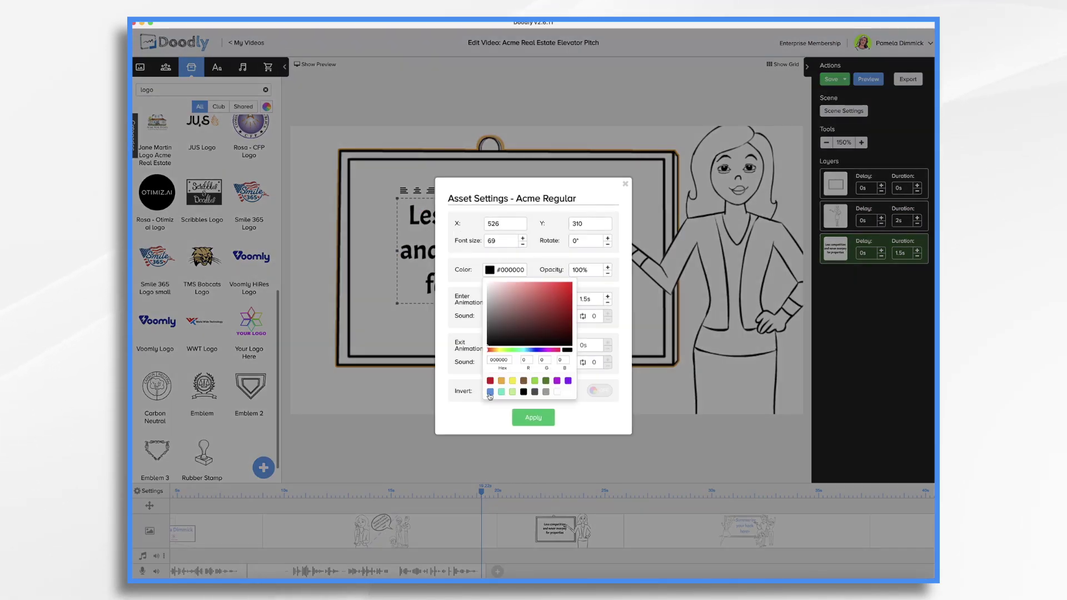
left_click(490, 392)
left_click(525, 418)
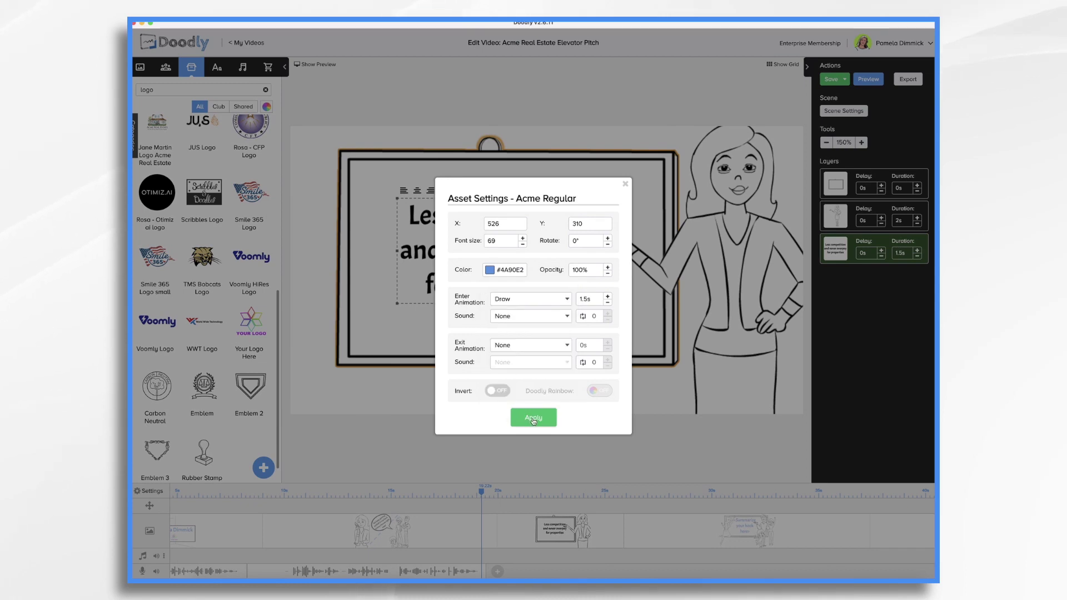
left_click(533, 422)
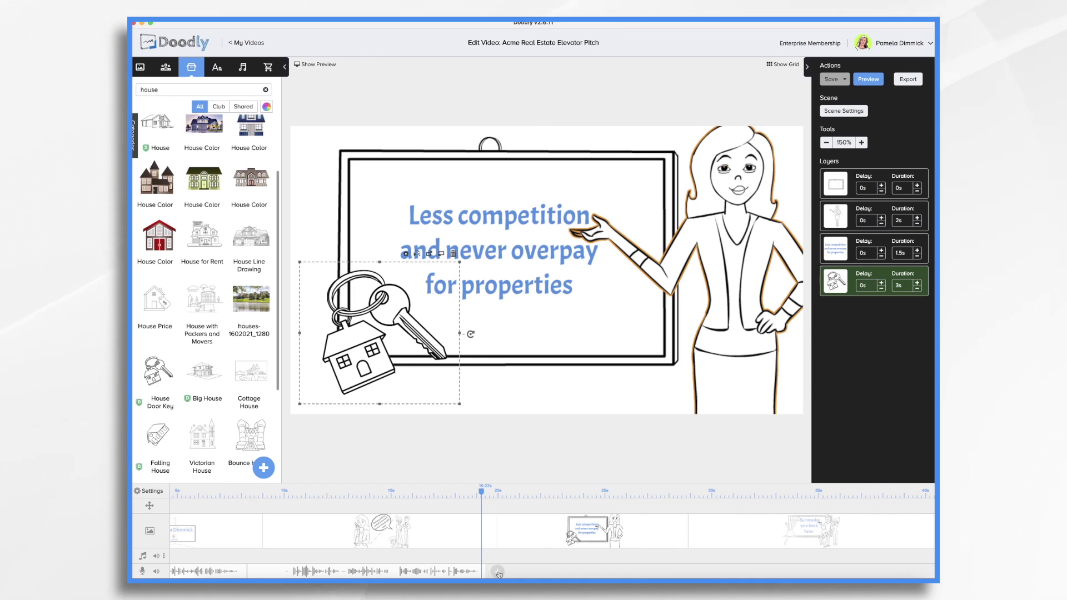
left_click(498, 572)
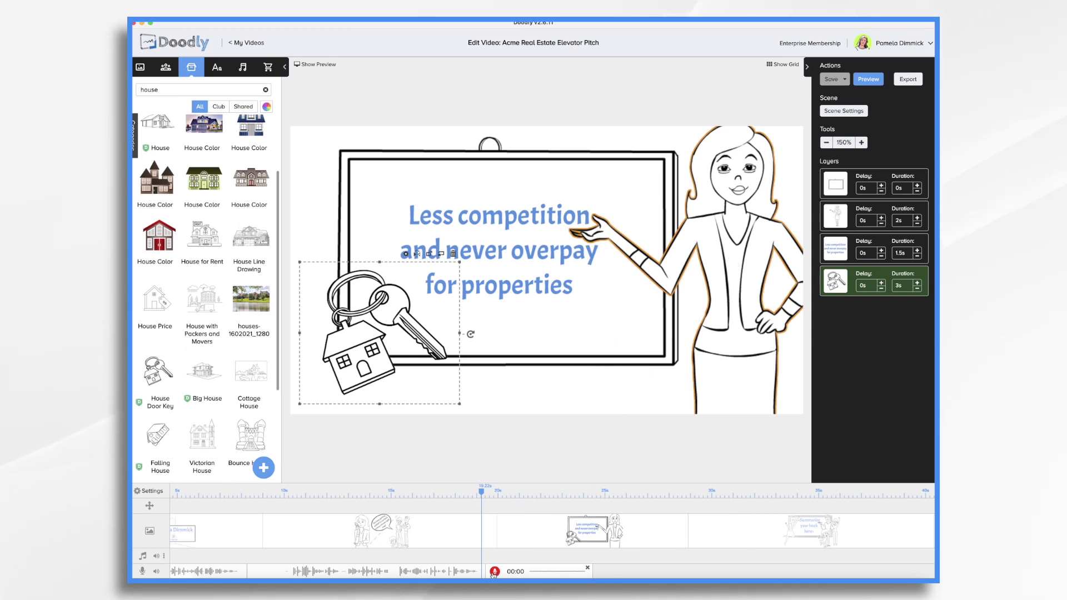
left_click(495, 572)
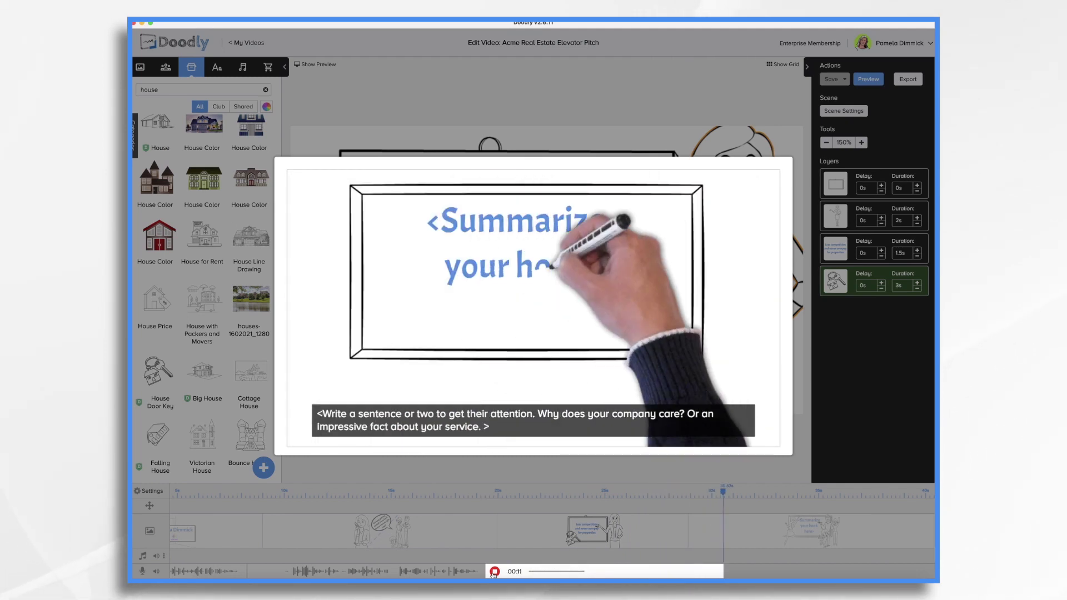
Finish recording the Value Proposition voiceover and keep the clip.
left_click(494, 572)
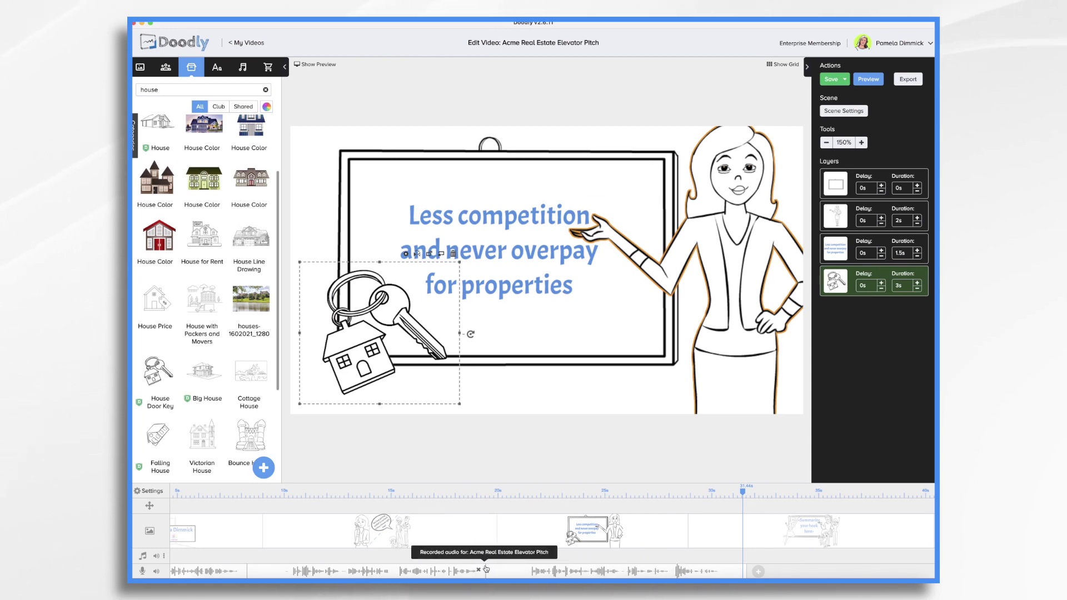
Trim the new voiceover's start, nudge it earlier, and time the board text 3s and key 2s.
left_click_drag(487, 567, 524, 569)
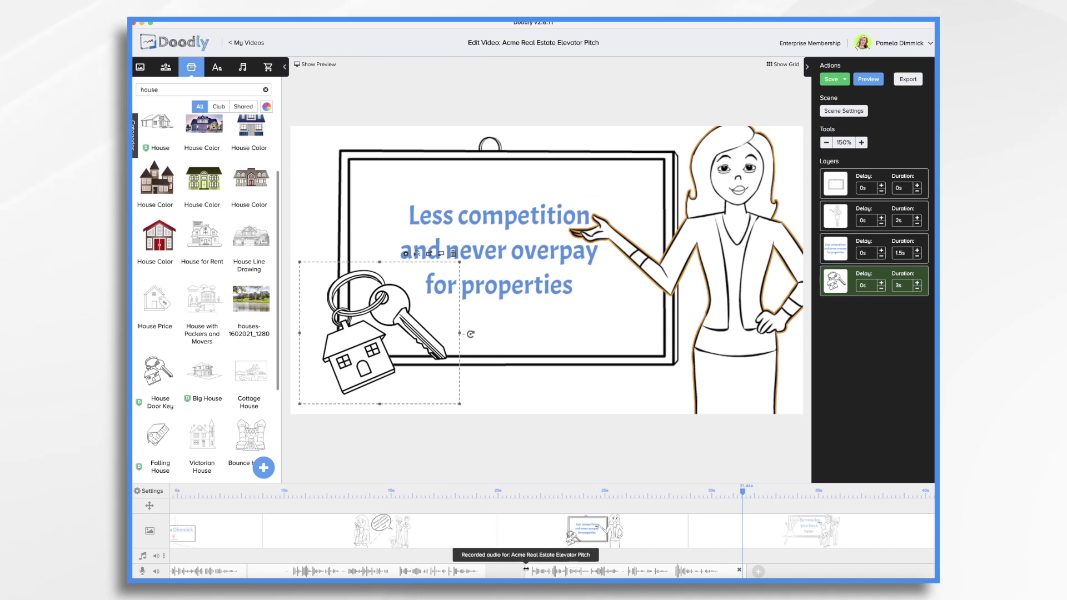
left_click_drag(600, 571, 572, 570)
left_click(513, 220)
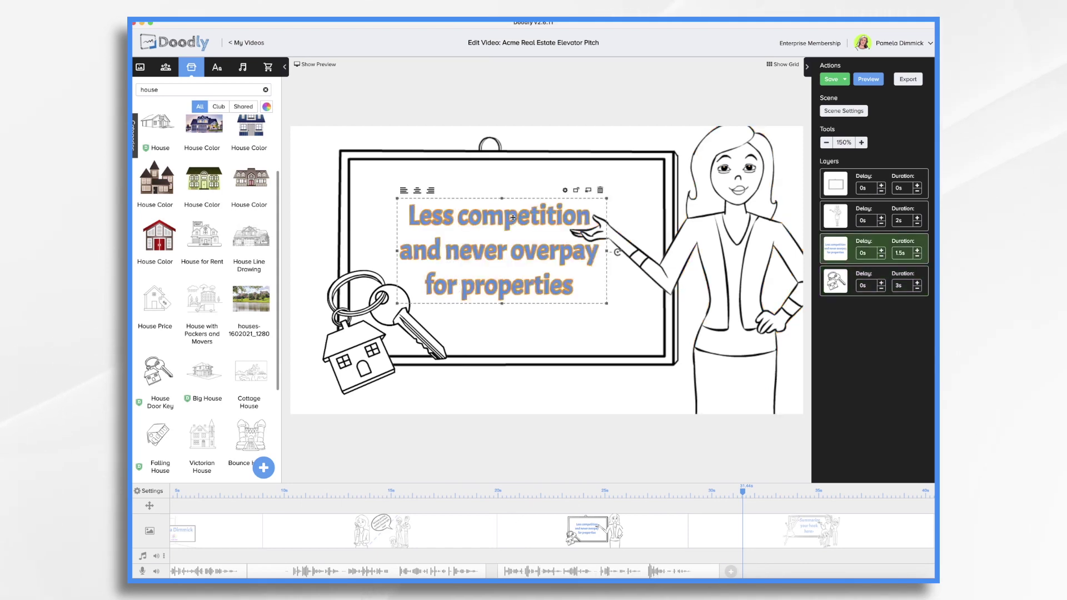
left_click(918, 250)
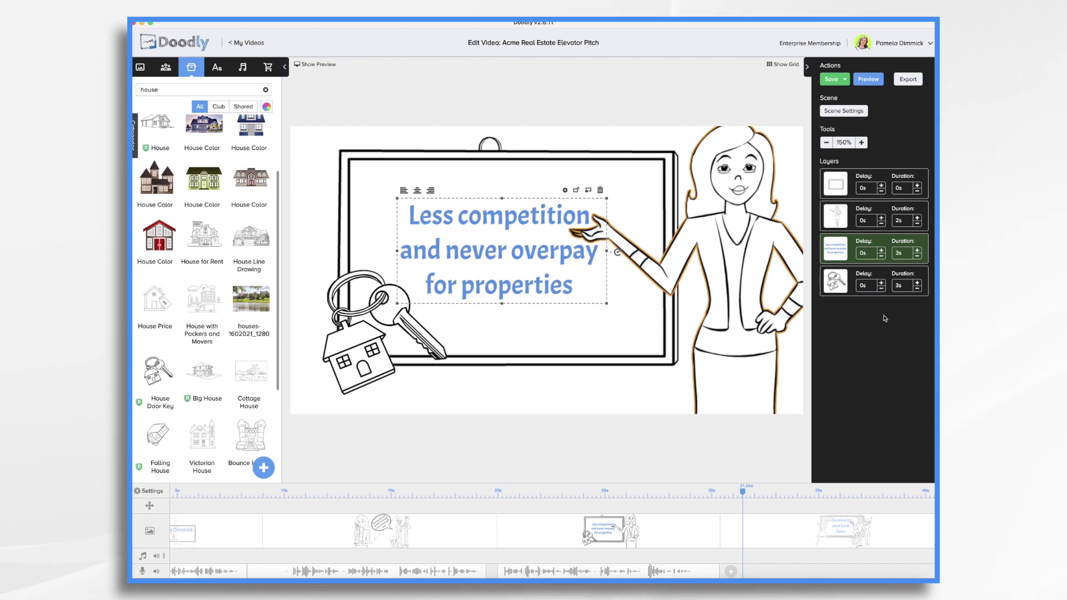
left_click(918, 289)
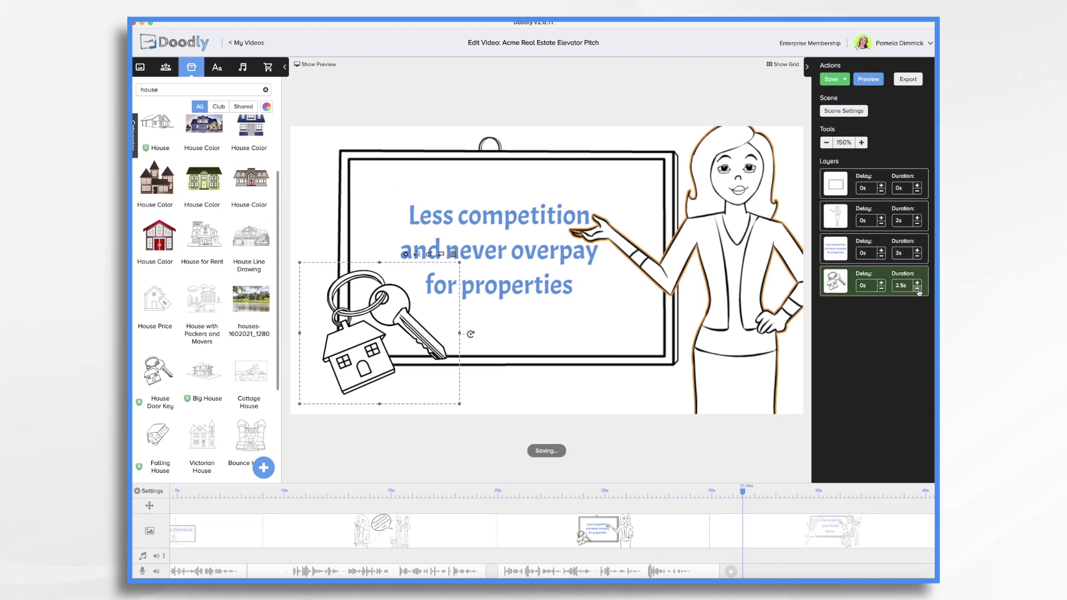
left_click(918, 289)
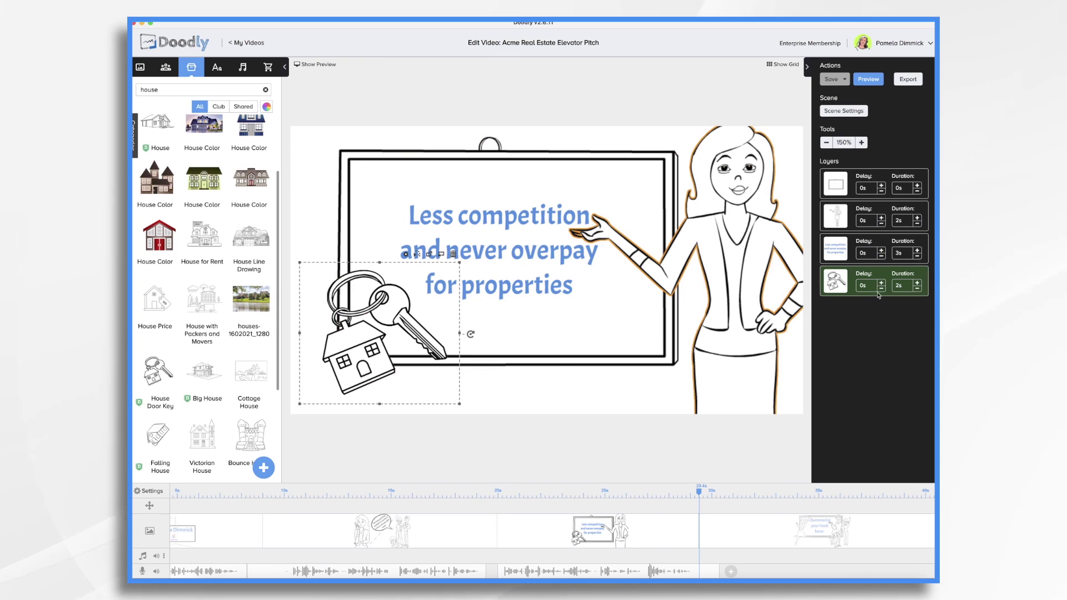
Move the house key drawing ahead of the board text and preview the scene.
left_click_drag(878, 294, 841, 247)
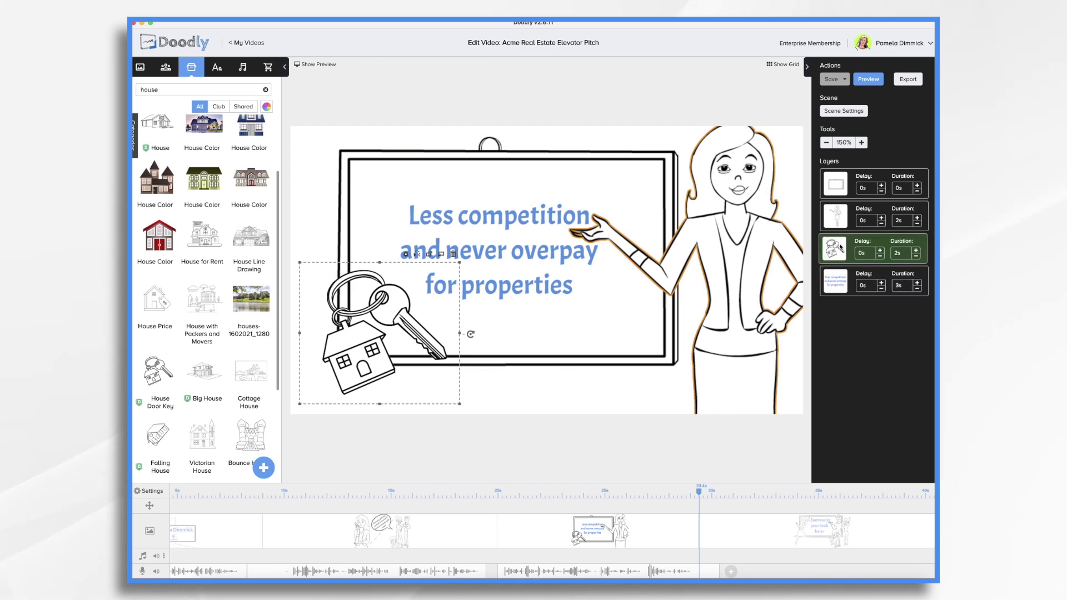
right_click(556, 531)
left_click(559, 474)
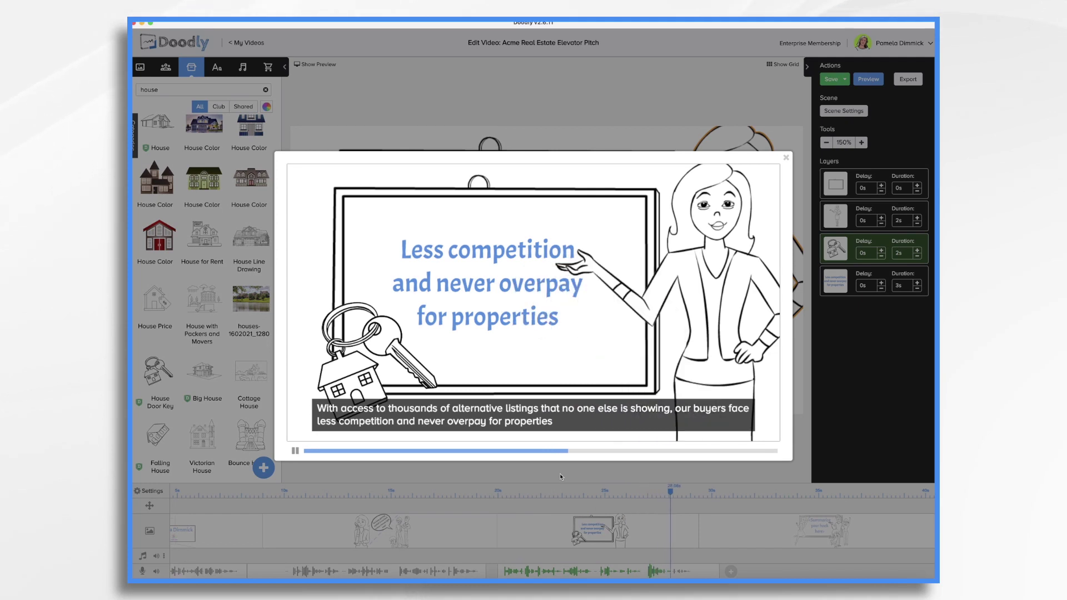
left_click(559, 474)
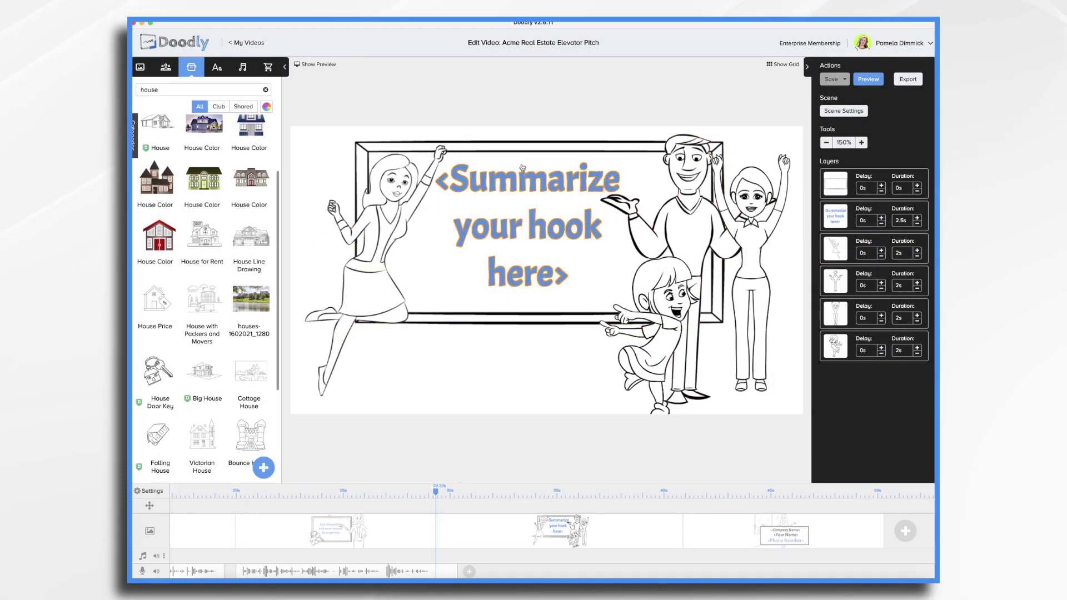
Swap the hook scene's placeholder subtitle for the pasted passage on LA buyers' 25% and 50% savings.
left_click(843, 110)
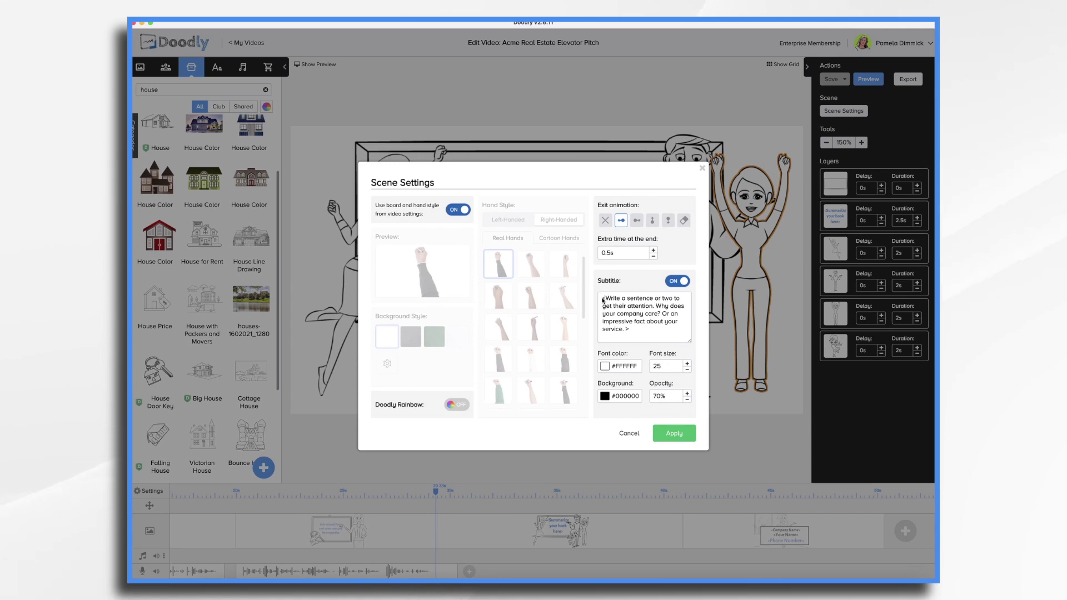
left_click_drag(603, 300, 631, 329)
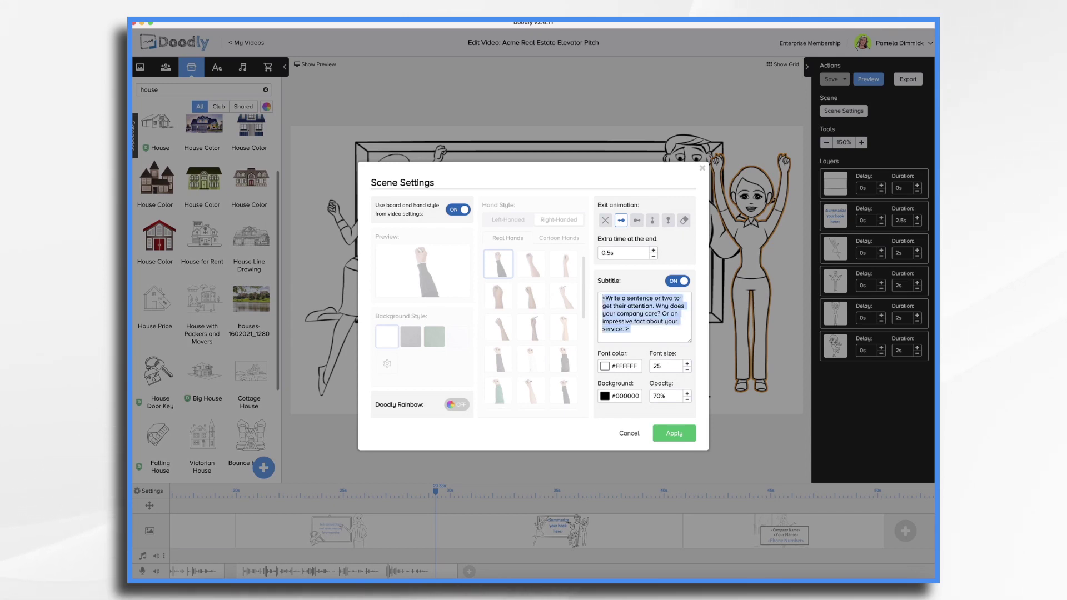
key("BackSpace")
key("super+v")
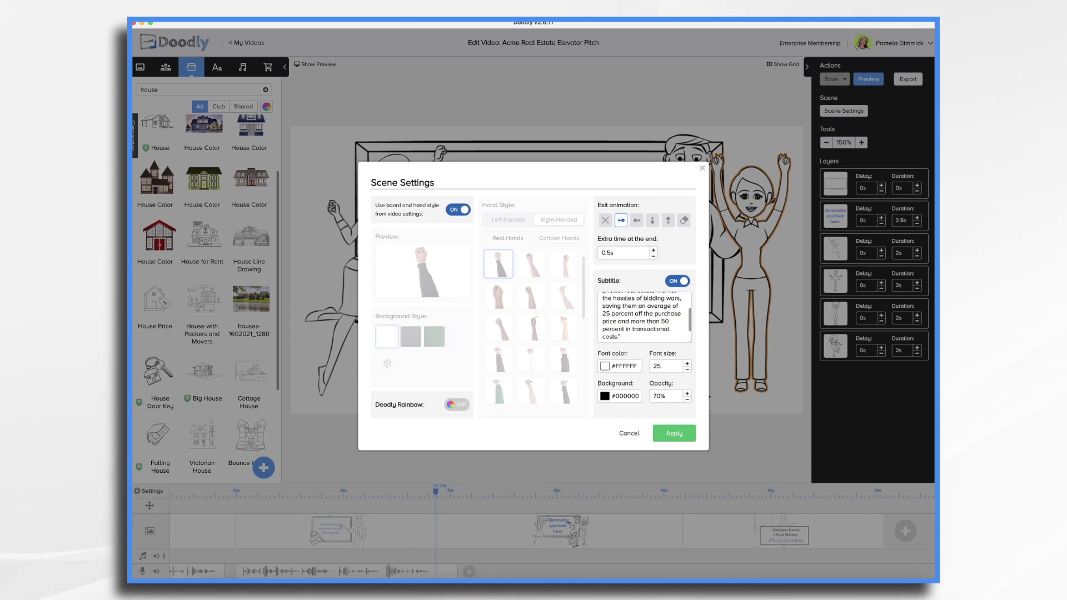
scroll(623, 312, "up", 3)
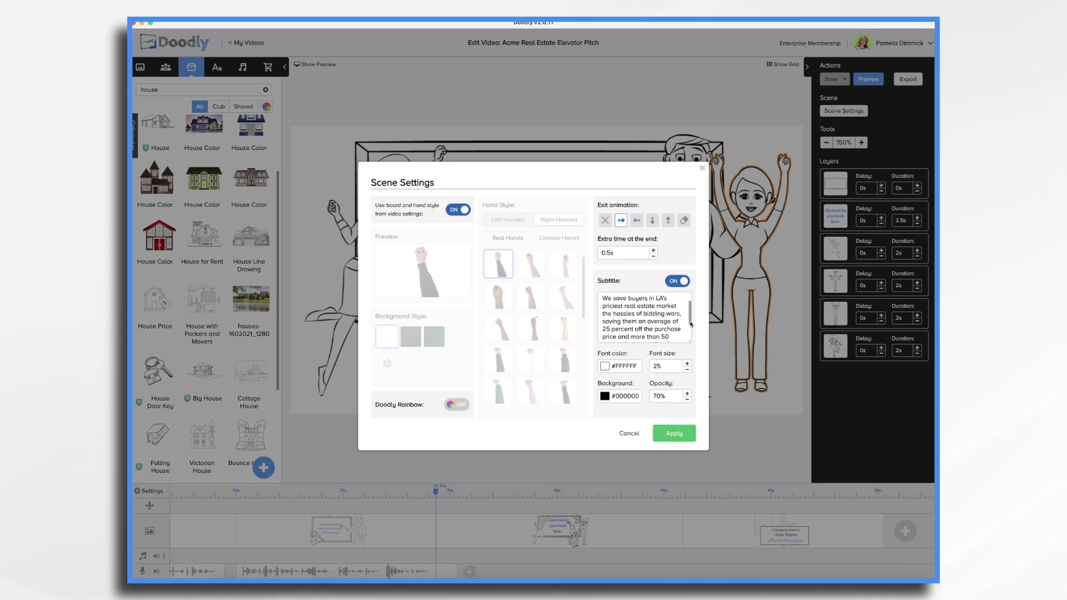
scroll(679, 327, "down", 2)
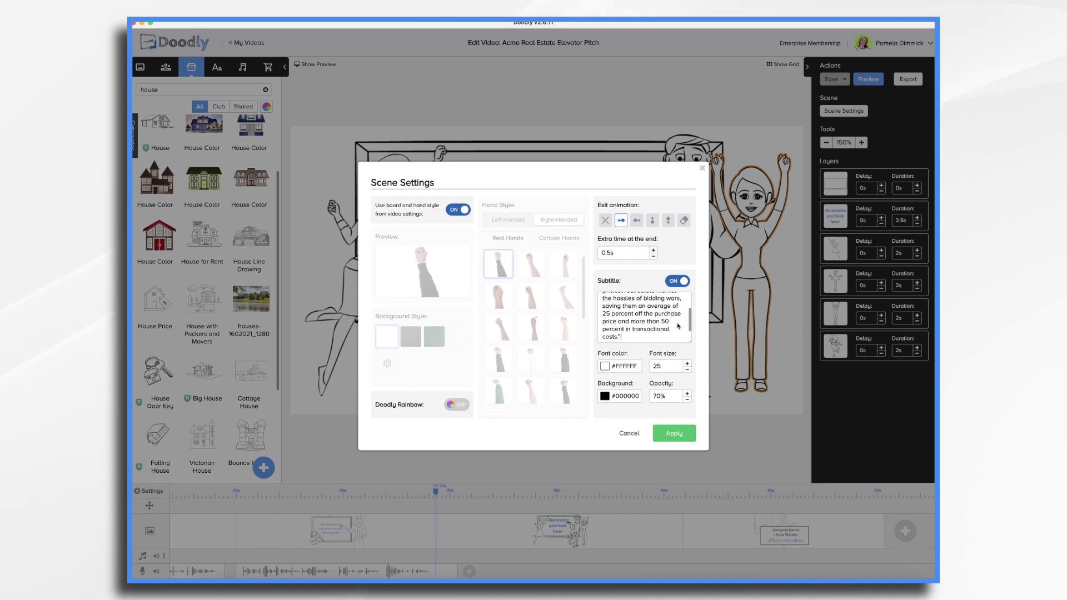
left_click(675, 433)
left_click(544, 181)
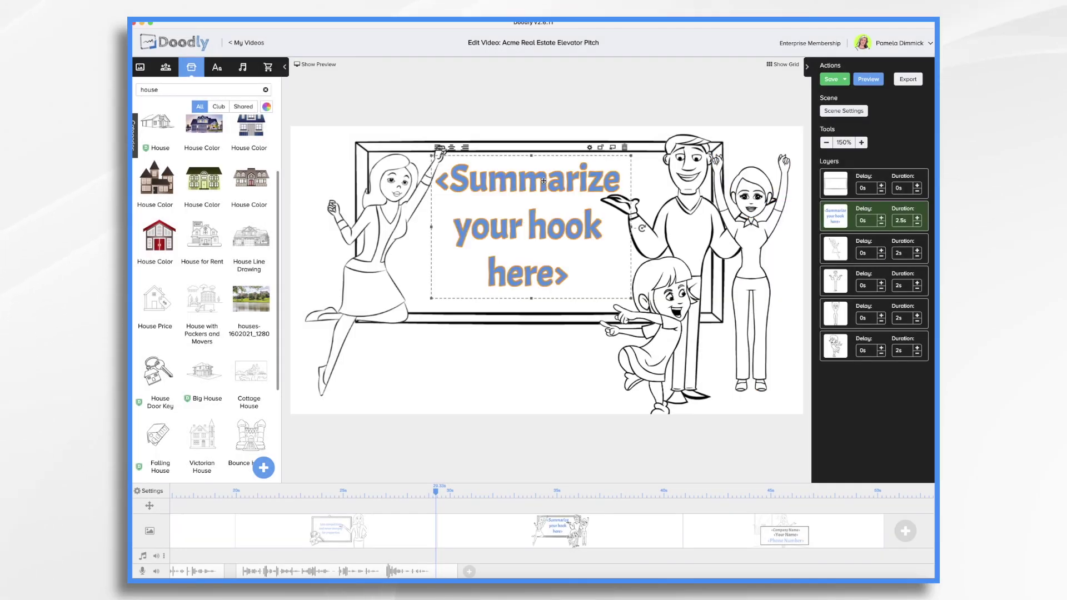
Retype the hook heading as 'We save our buyers an average of' and record the scene's voiceover.
double_click(543, 181)
key("ctrl+a")
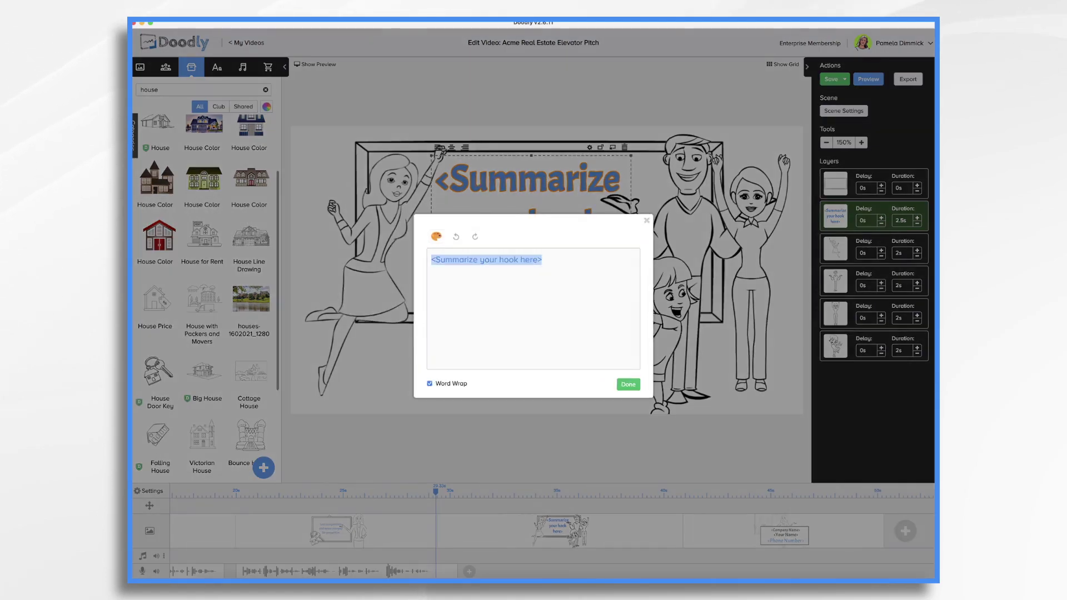
key("BackSpace")
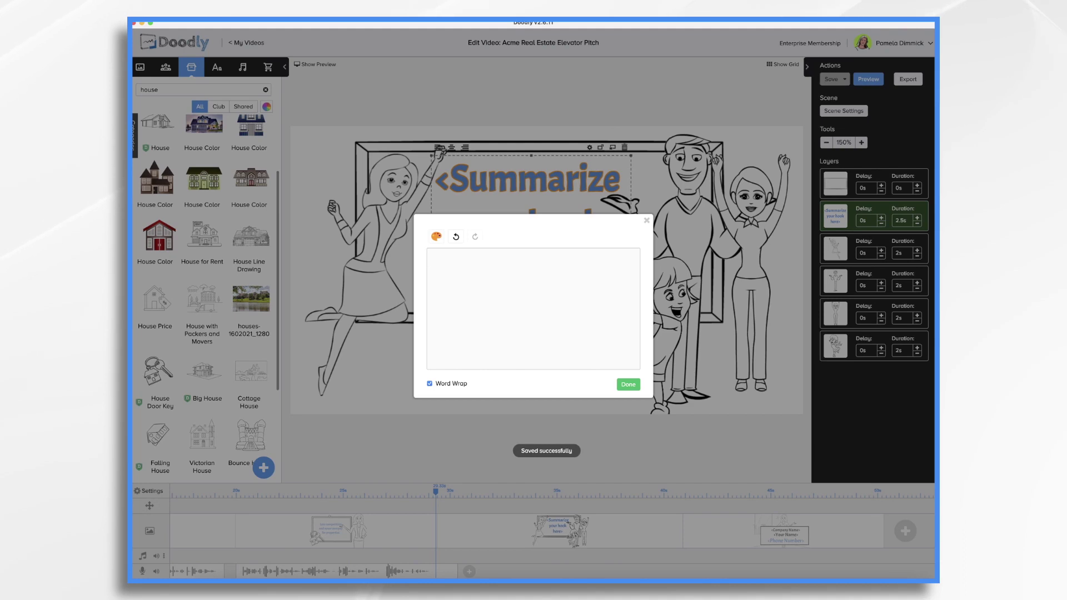
type("We save our buyers an average of")
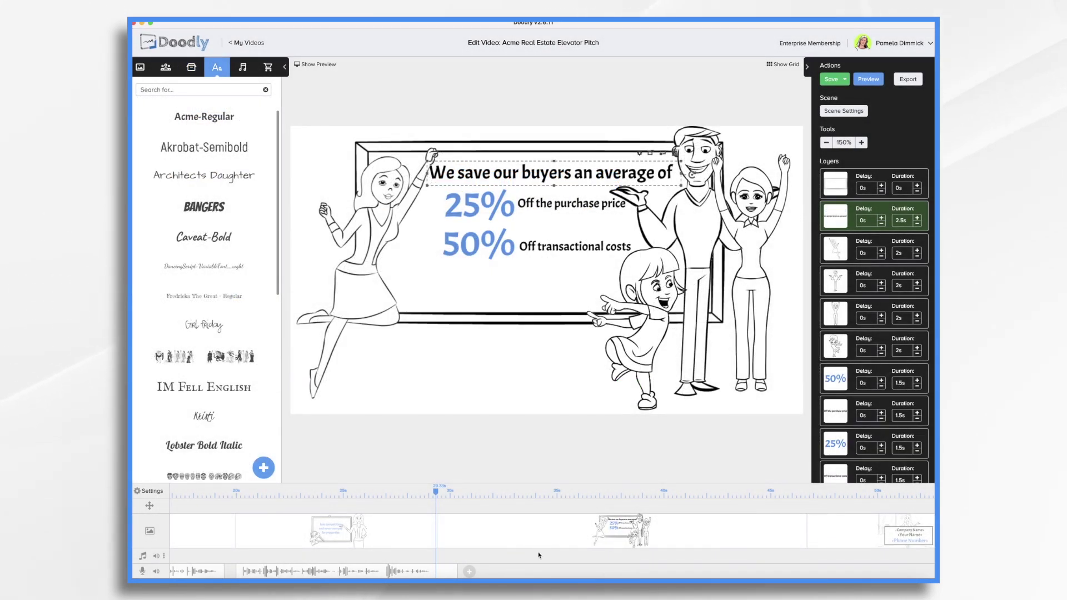
left_click(468, 571)
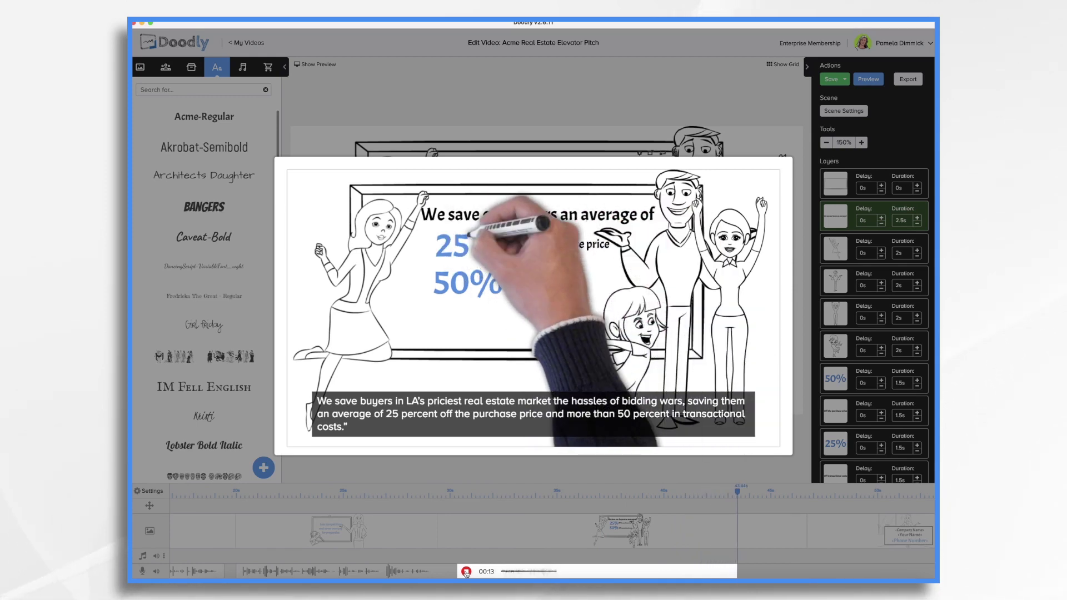
left_click(466, 571)
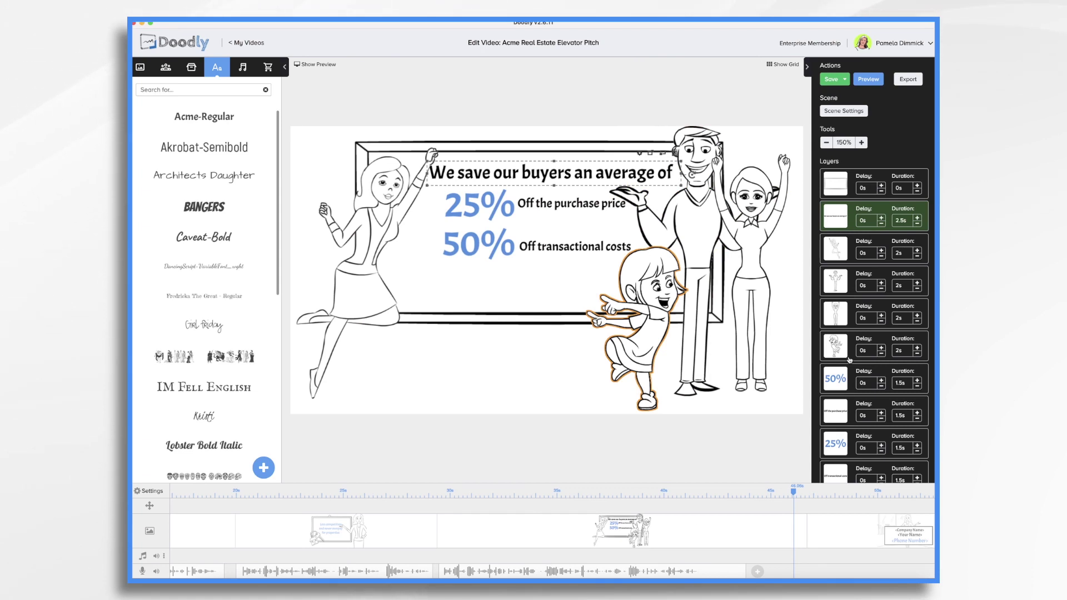
Draw the characters before the heading, cutting their durations to 1.5s and the girl's to 1.3s.
left_click_drag(834, 437, 835, 378)
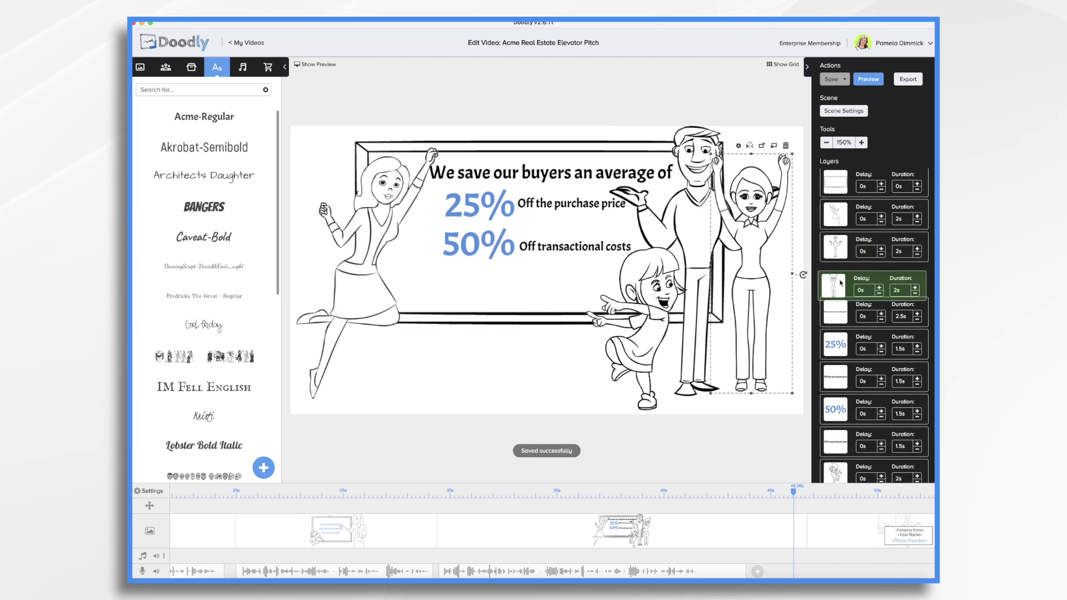
scroll(919, 228, "up", 1)
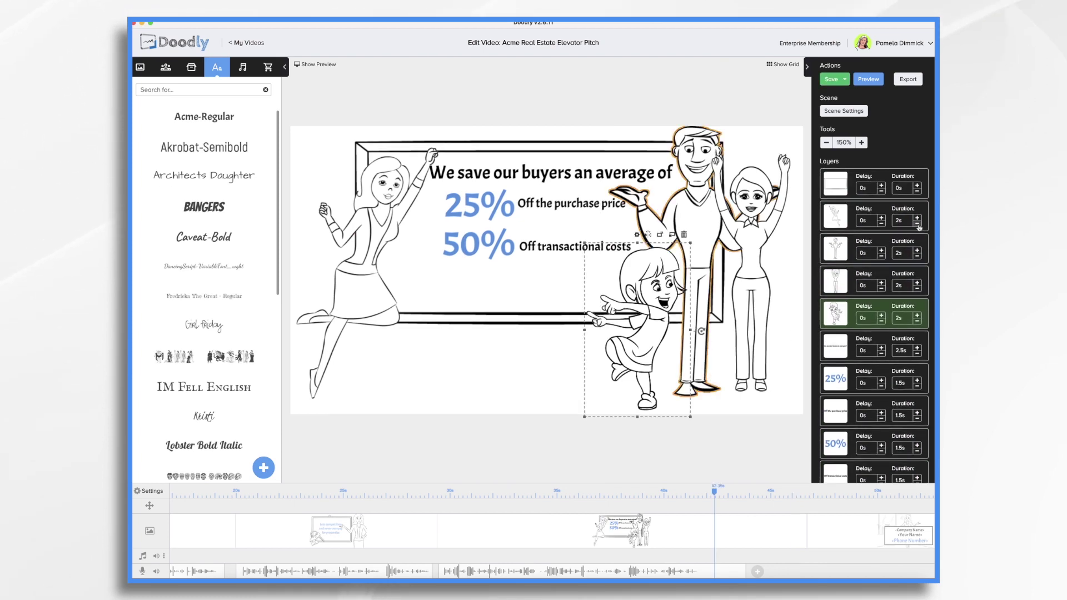
left_click(918, 258)
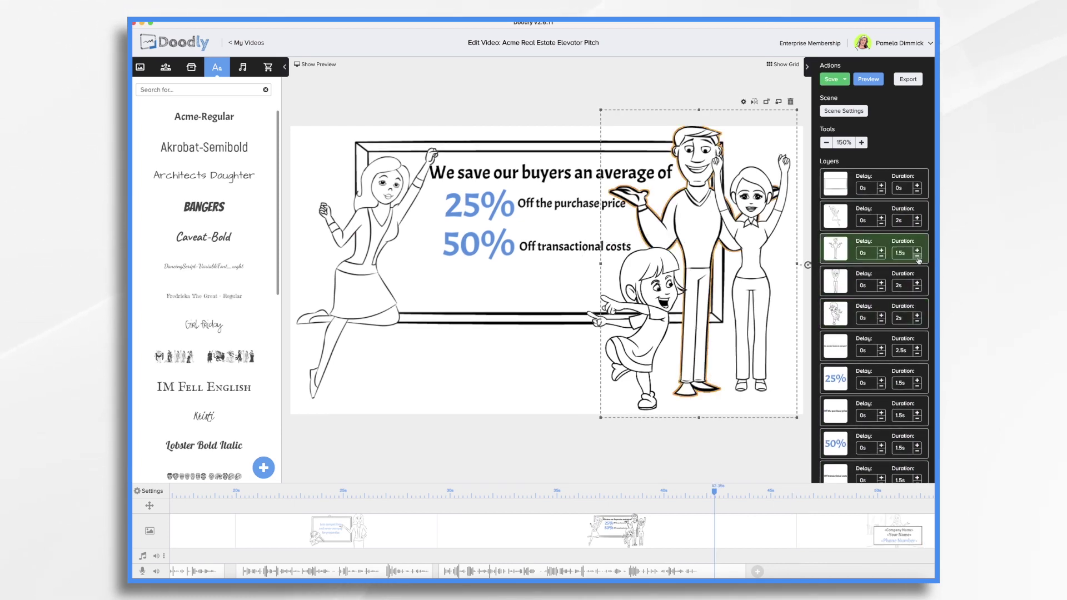
left_click(918, 290)
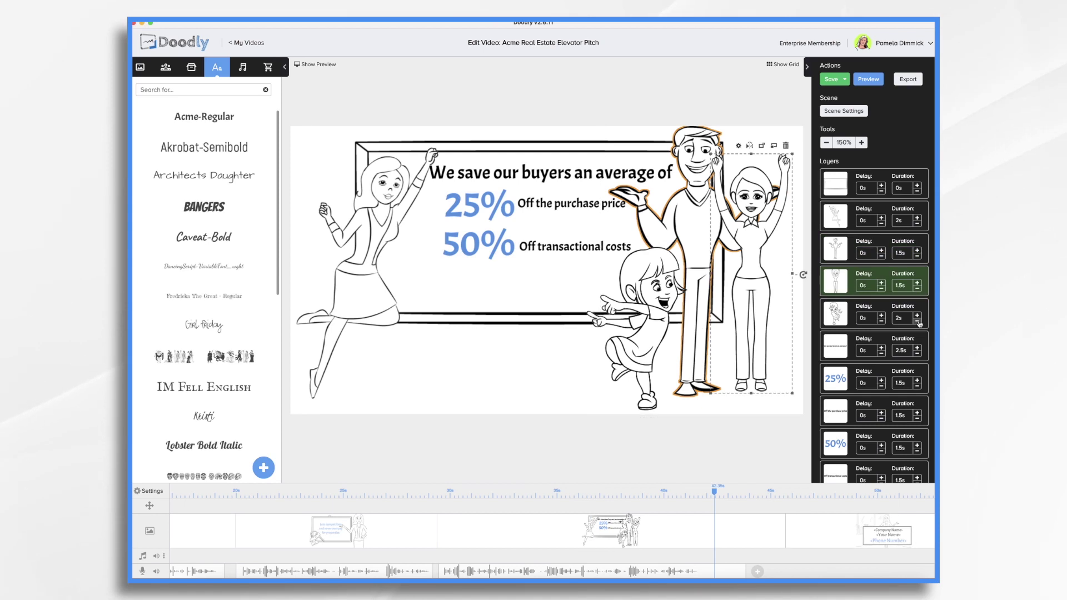
left_click(919, 322)
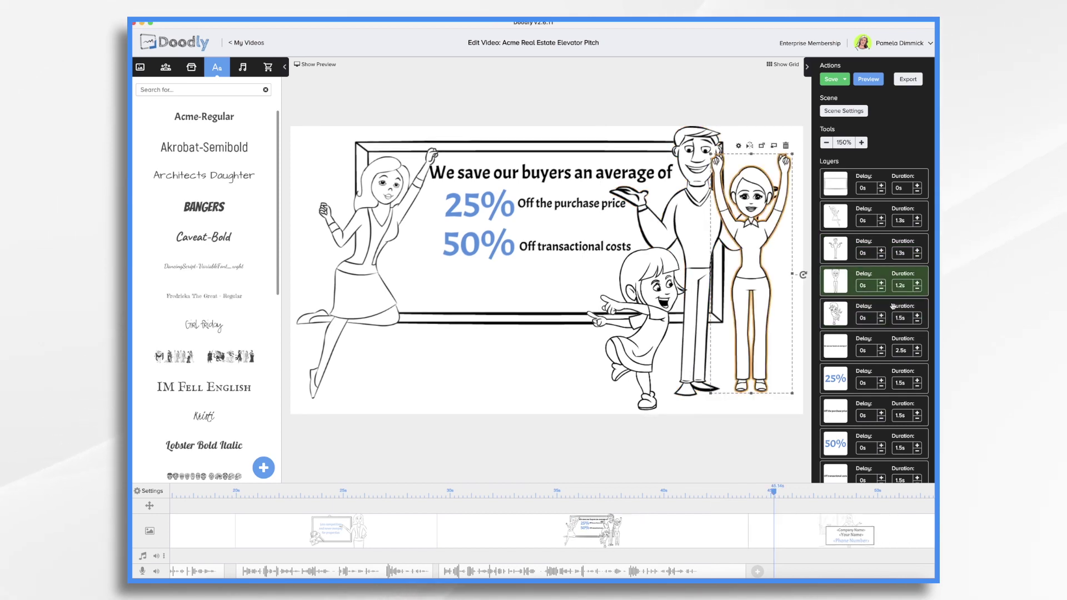
left_click(900, 321)
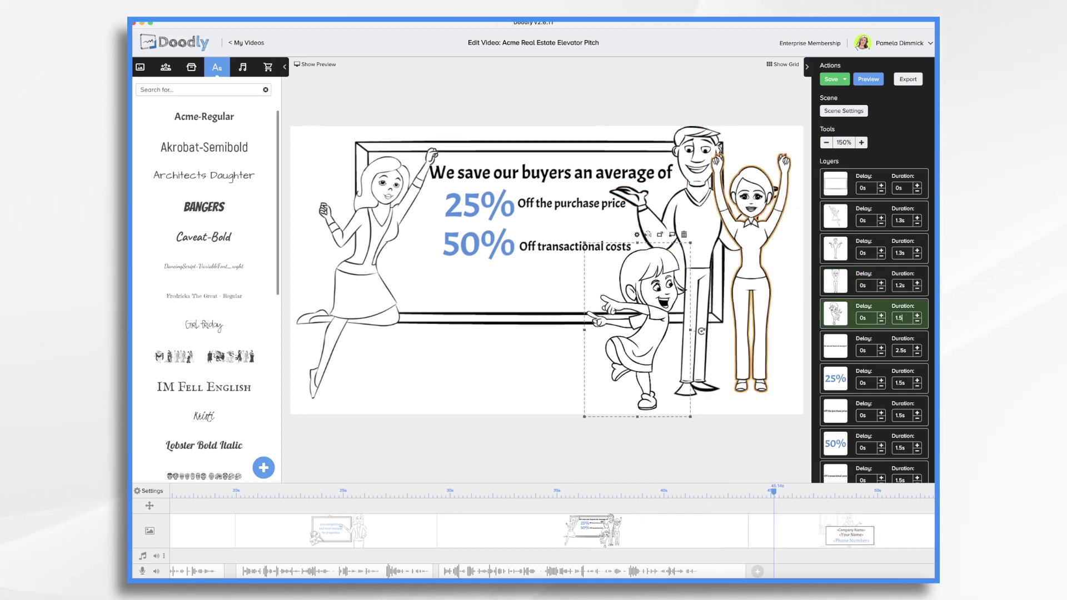
type("1.3s")
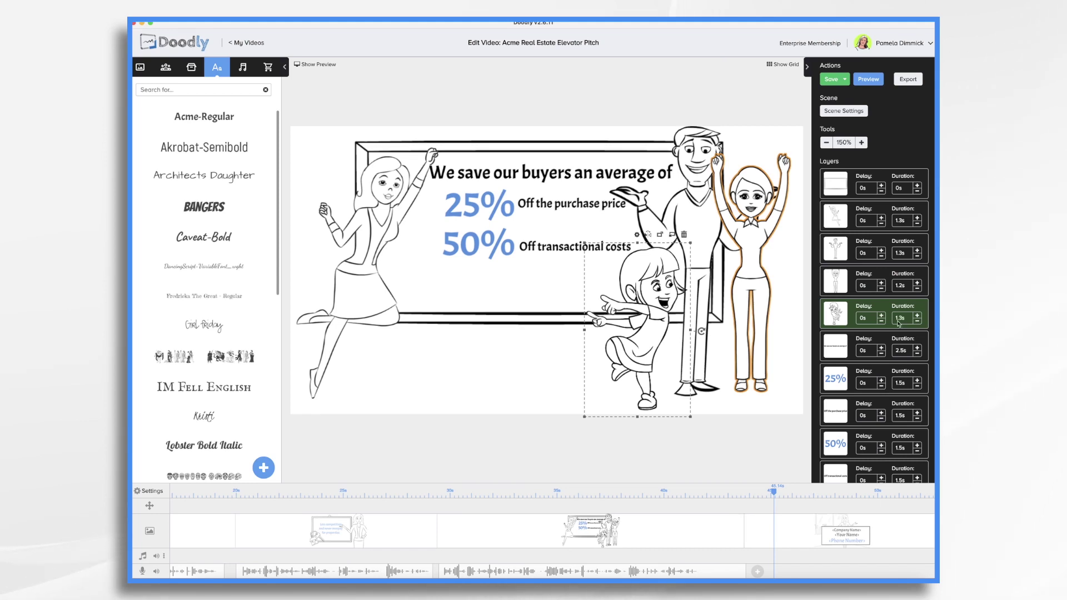
key("Return")
Preview the savings scene, then move on to the closing contact scene.
scroll(567, 536, "right", 2)
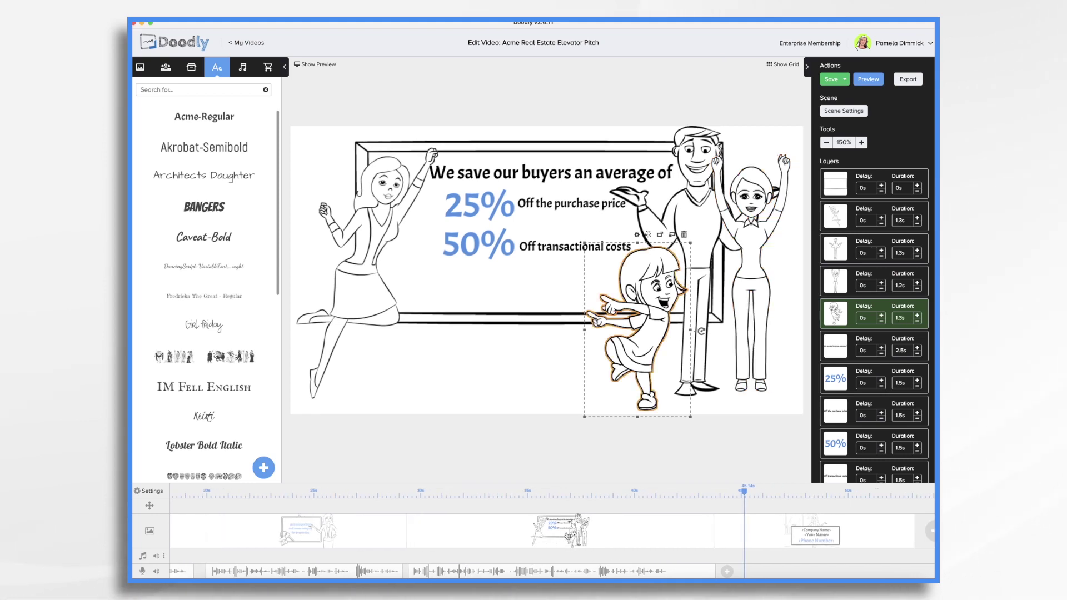
right_click(465, 528)
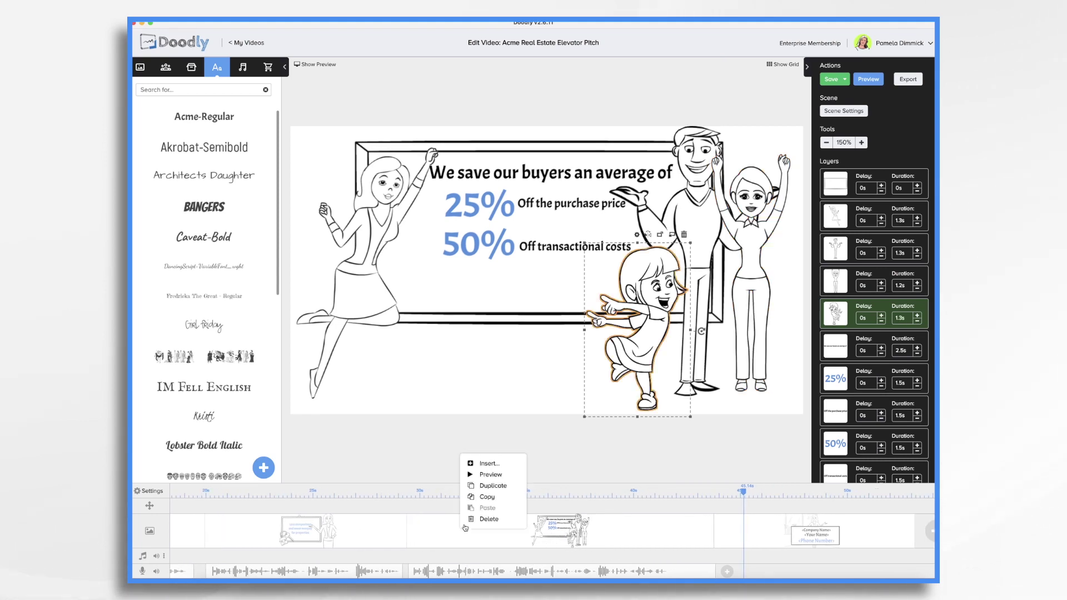
left_click(483, 474)
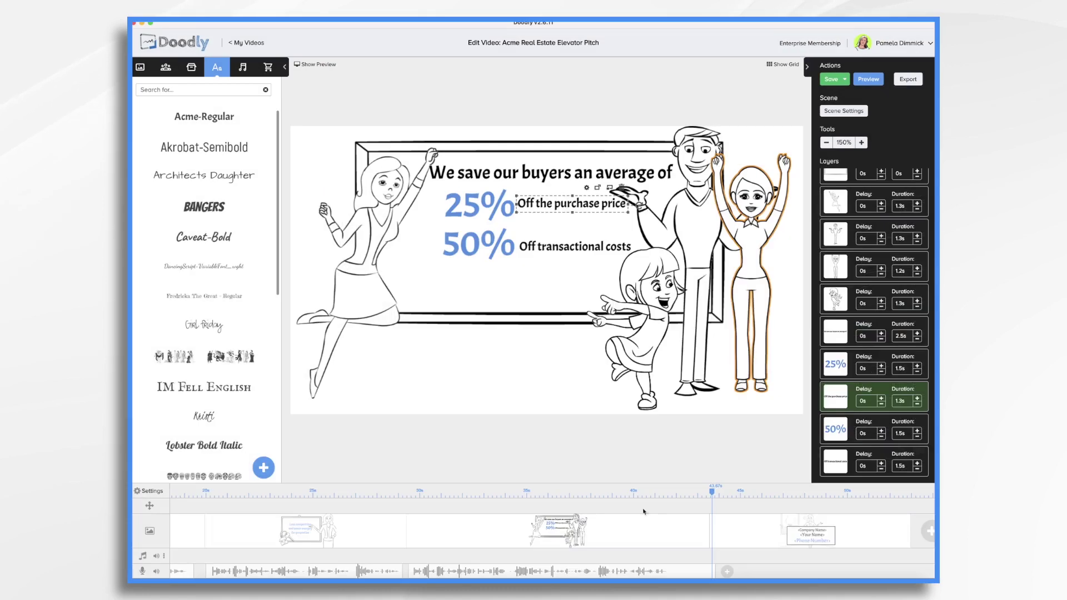
left_click(752, 537)
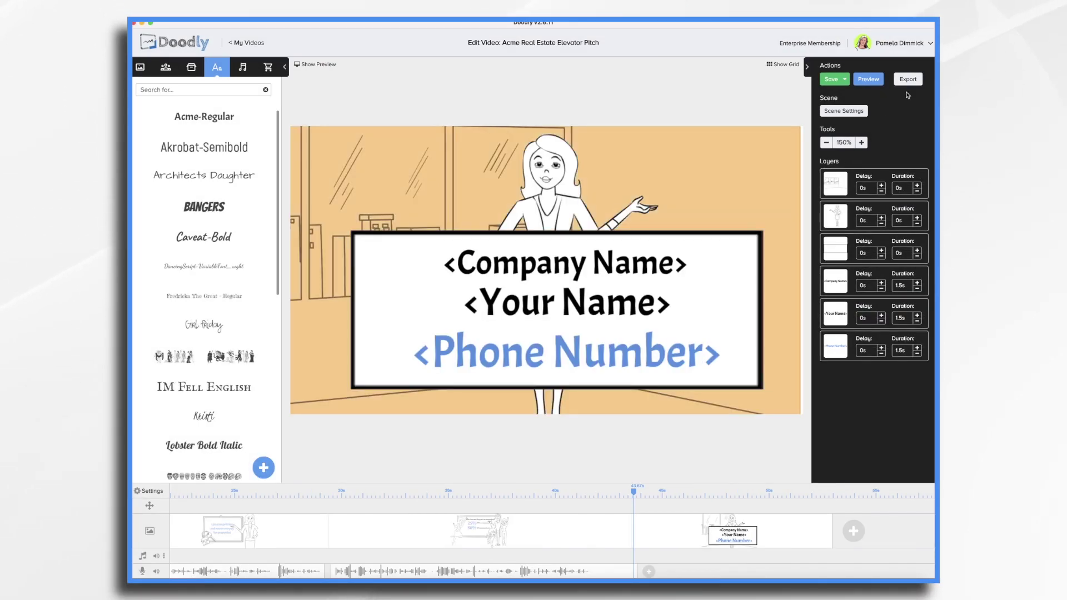
Clear the closing scene's placeholder subtitle and turn the phone number text blue.
left_click(849, 112)
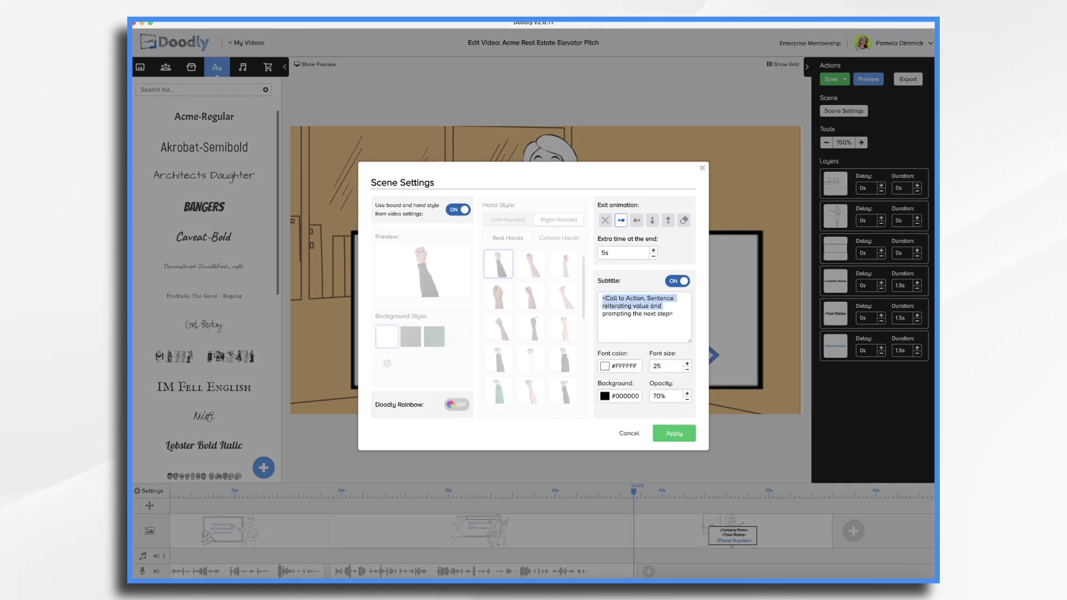
key("BackSpace")
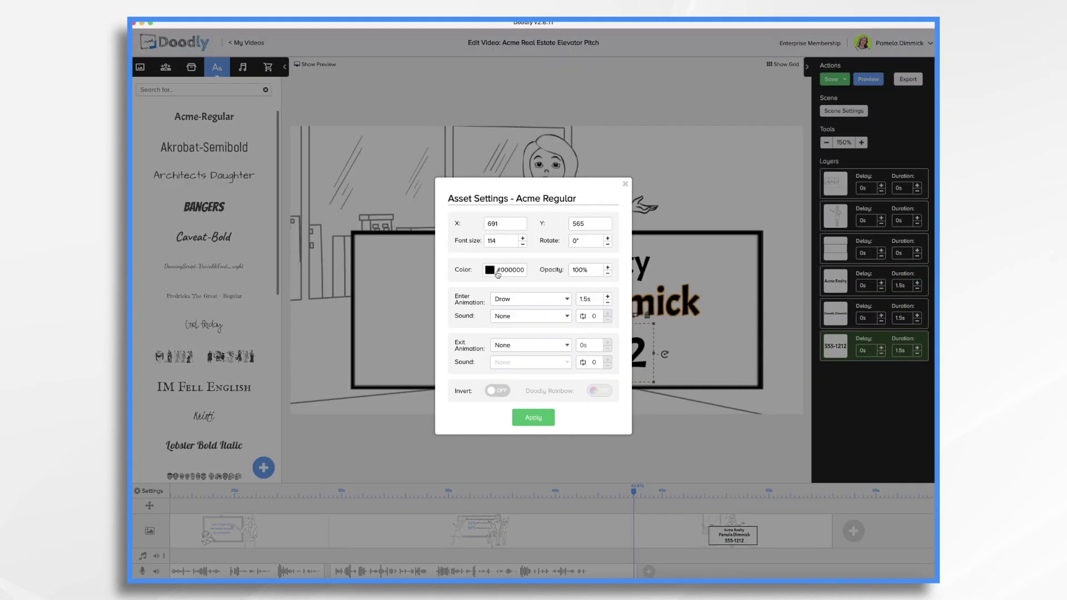
left_click(488, 269)
left_click(545, 303)
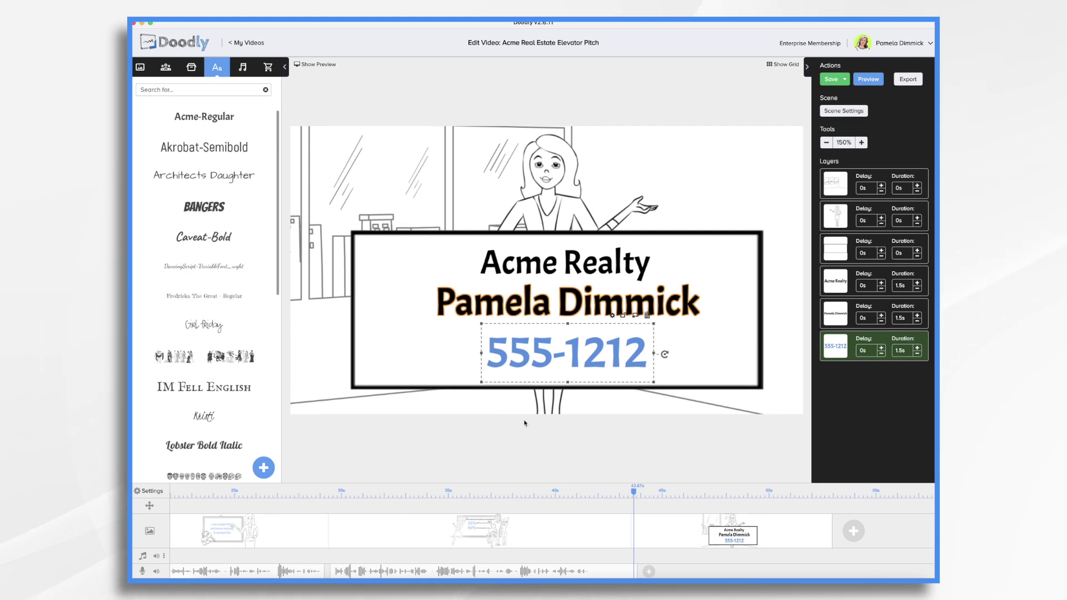
Record the voiceover for the closing contact scene.
left_click(649, 572)
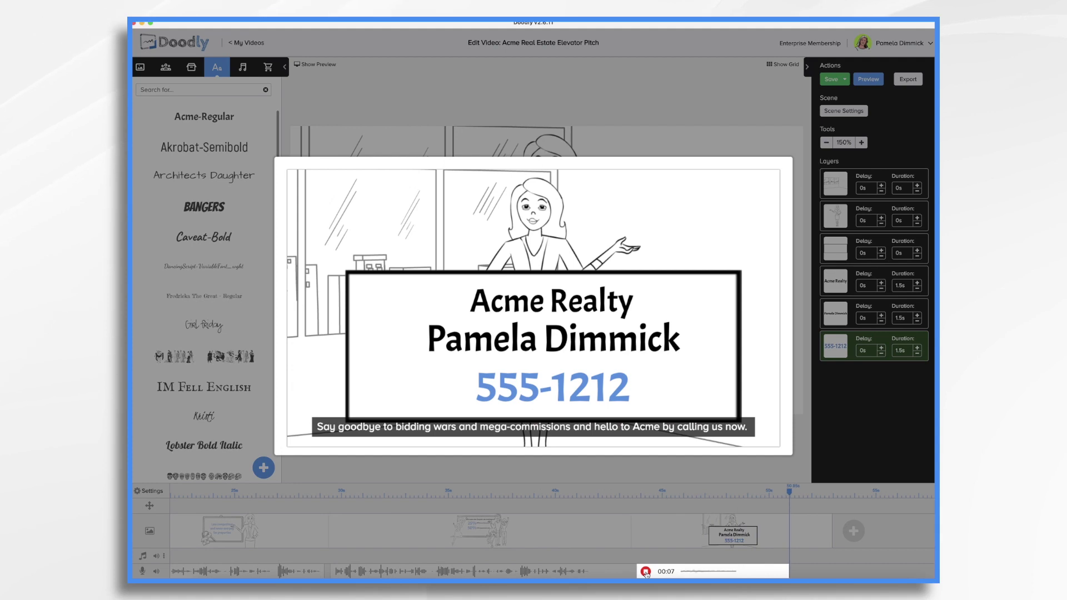
left_click(646, 573)
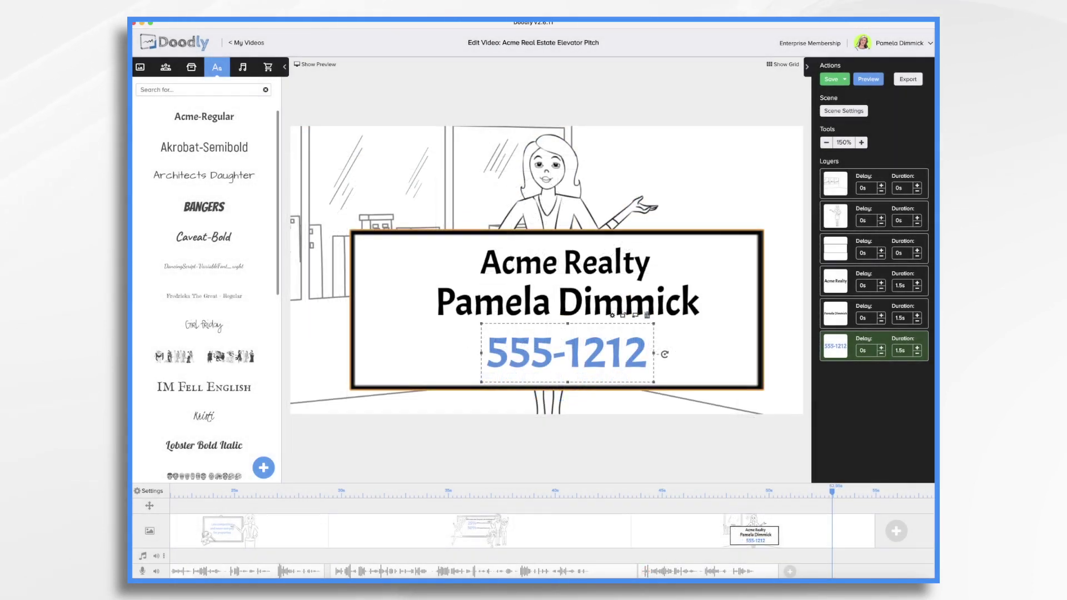
left_click(246, 72)
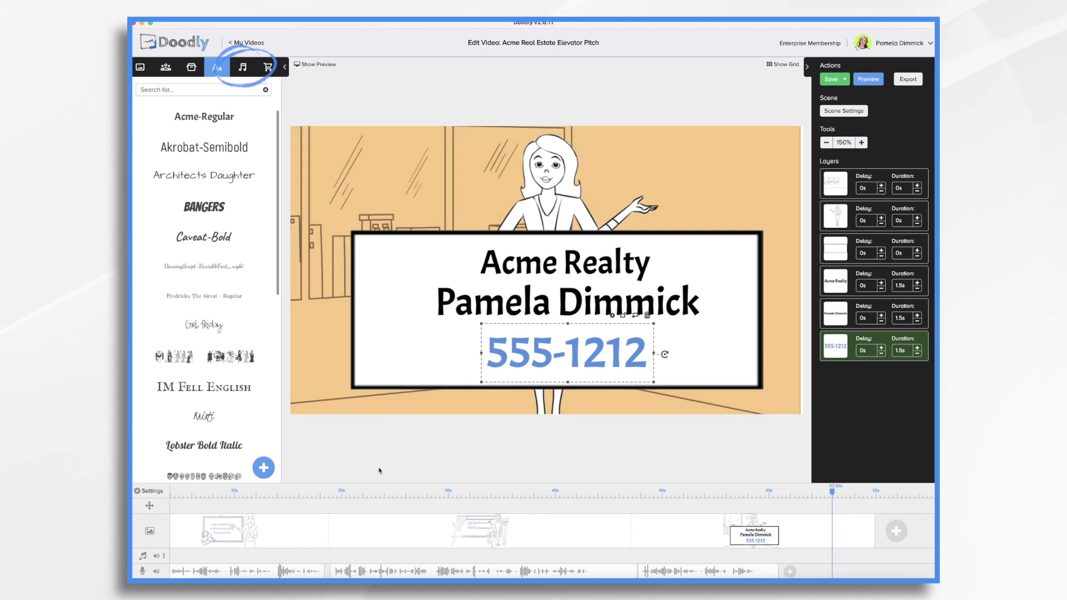
Drop A New Hope onto the music track and trim it to roughly 1:31.
left_click_drag(190, 157, 228, 557)
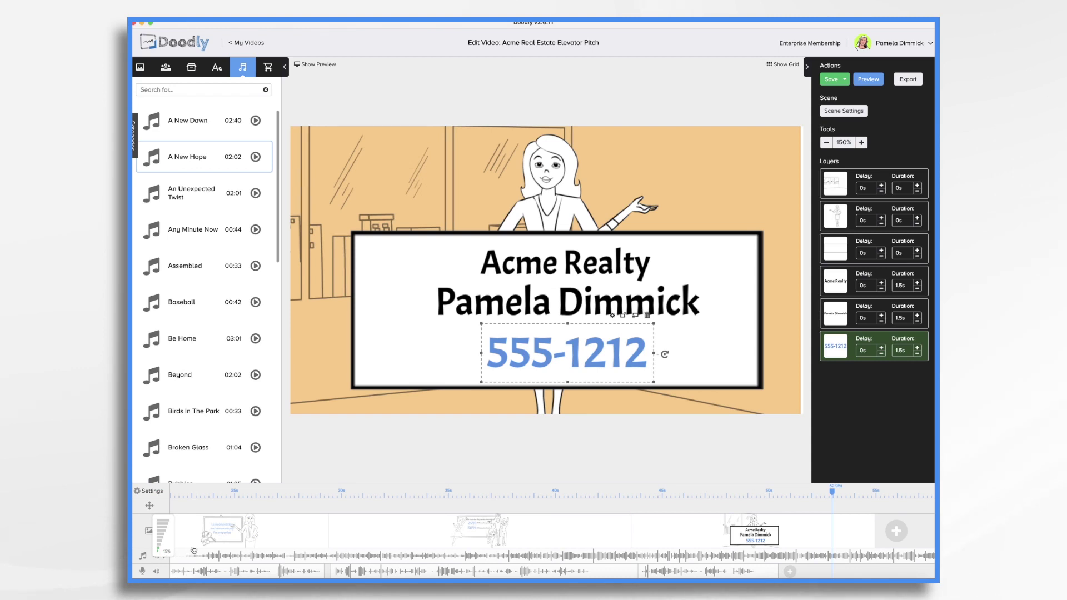
scroll(722, 553, "right", 10)
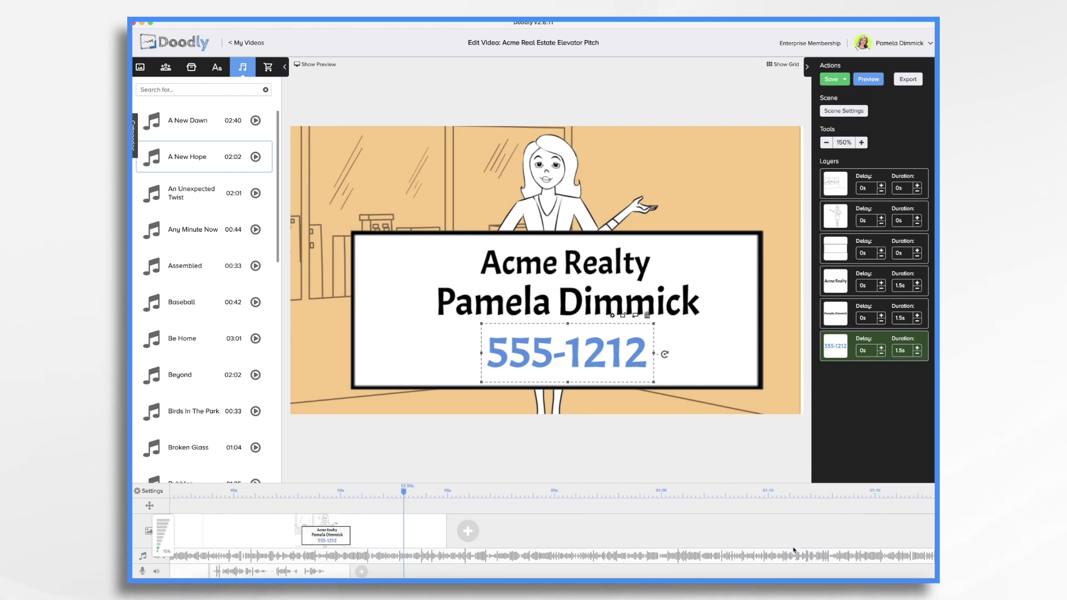
scroll(794, 550, "right", 10)
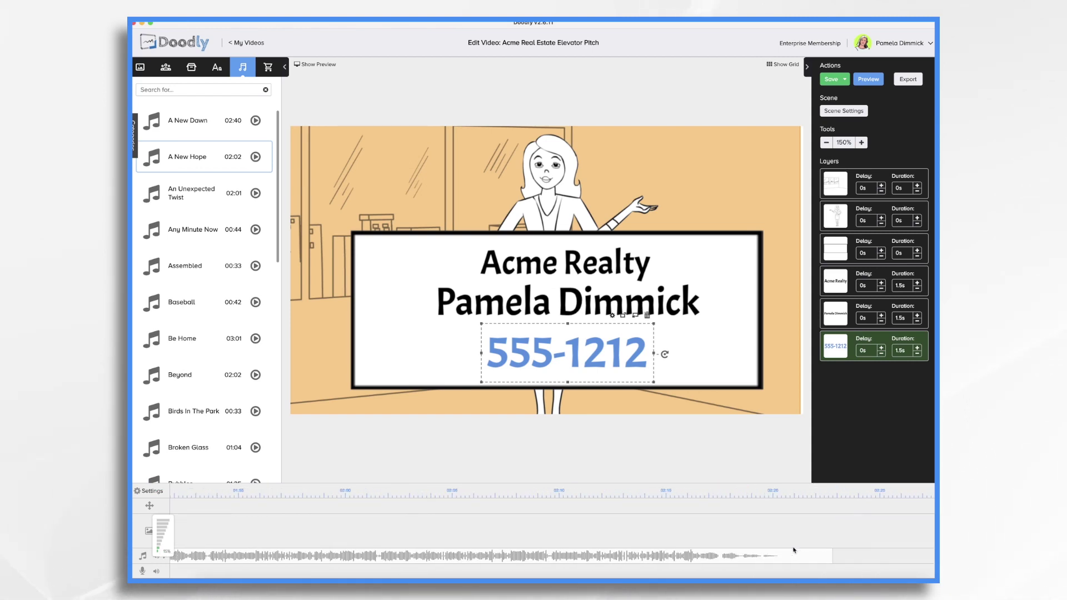
left_click_drag(770, 556, 239, 556)
scroll(500, 555, "left", 7)
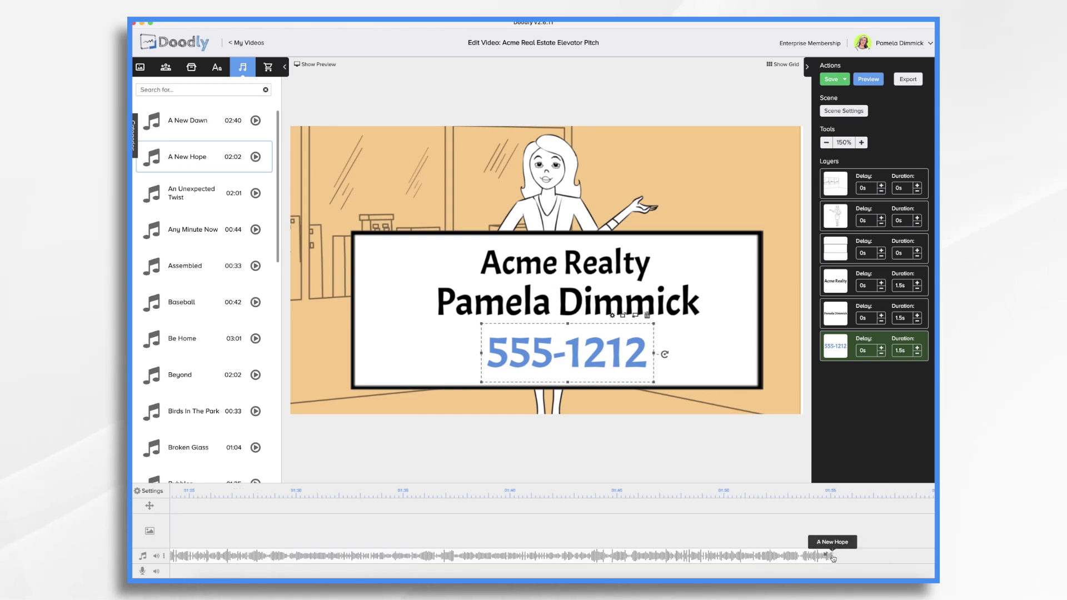
left_click_drag(833, 555, 417, 556)
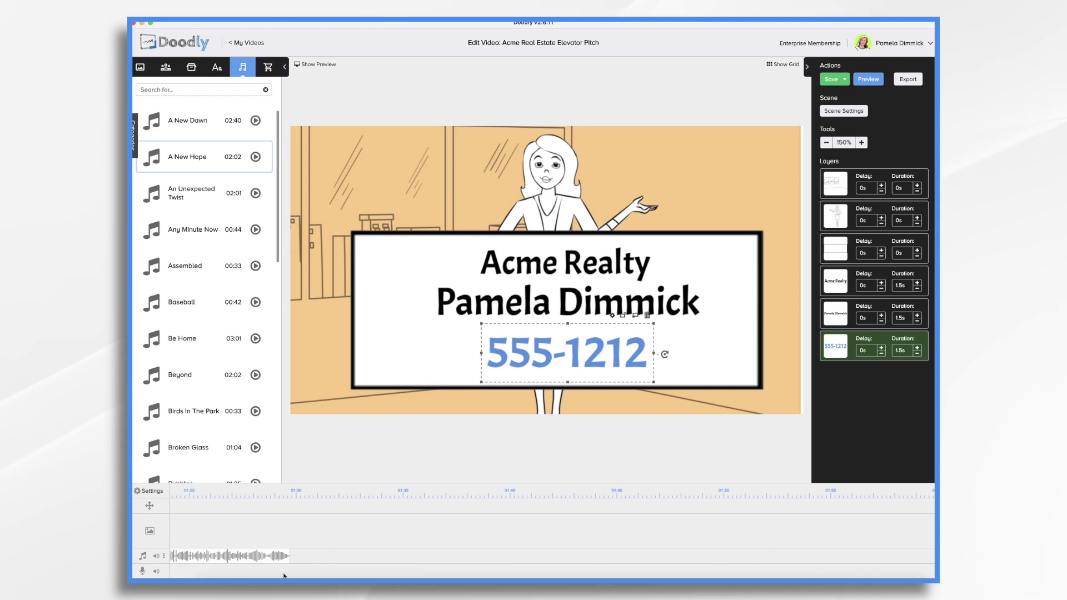
scroll(228, 556, "left", 8)
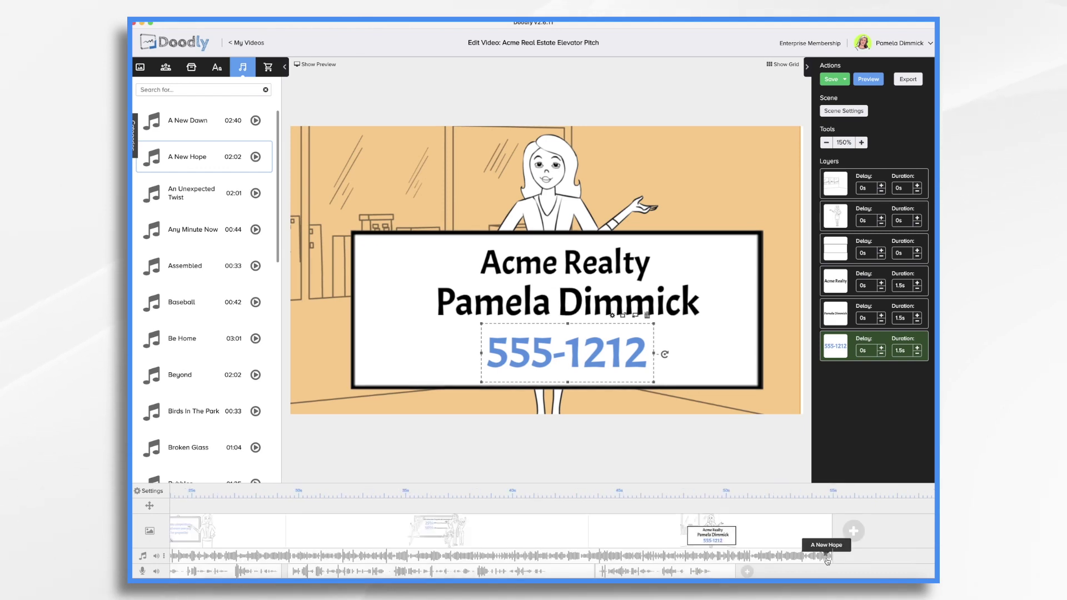
Give the music a fade-out and shorten it to end with the final scene.
right_click(811, 560)
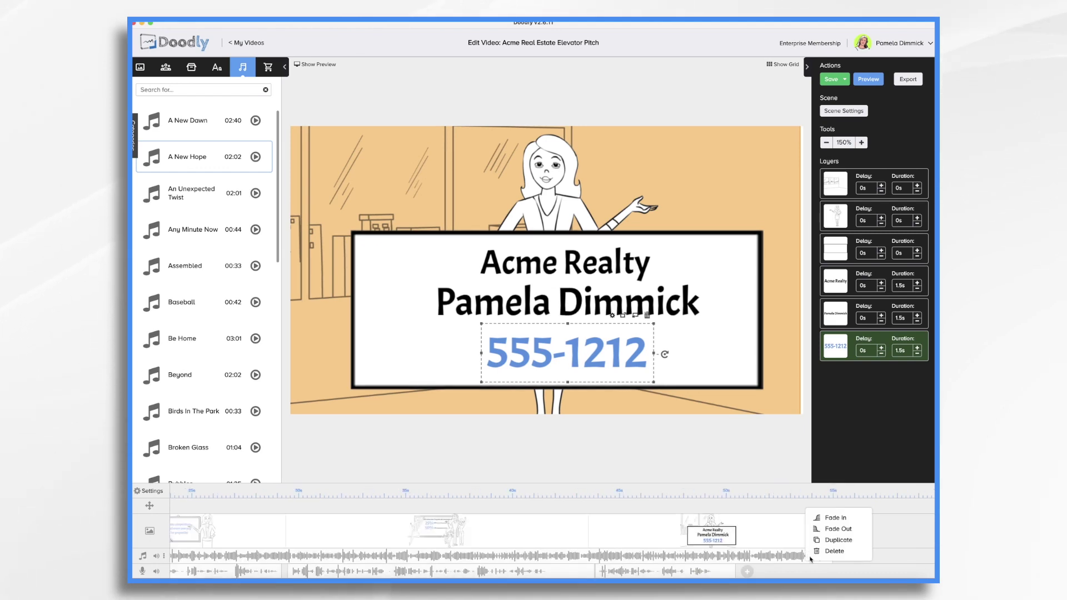
left_click(819, 531)
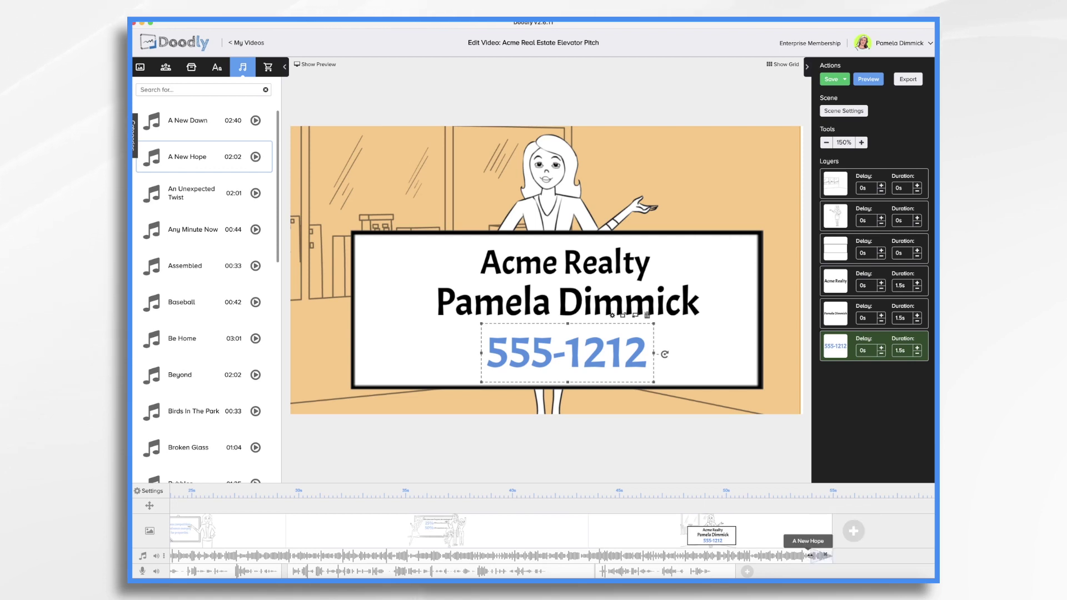
left_click_drag(811, 556, 734, 557)
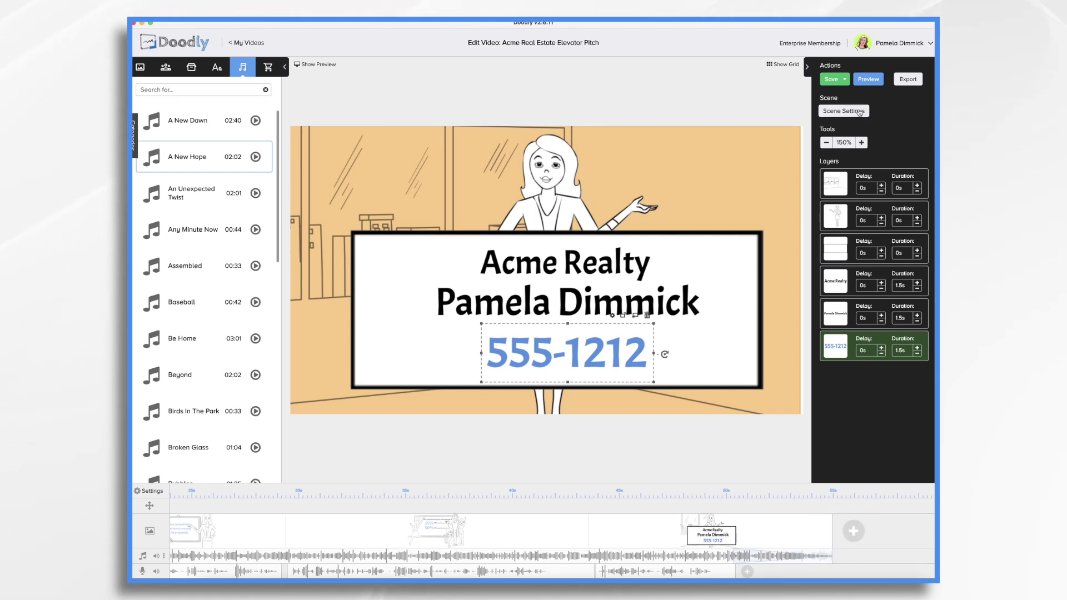
Play the whole video from the start with the Actions panel Preview.
left_click(869, 79)
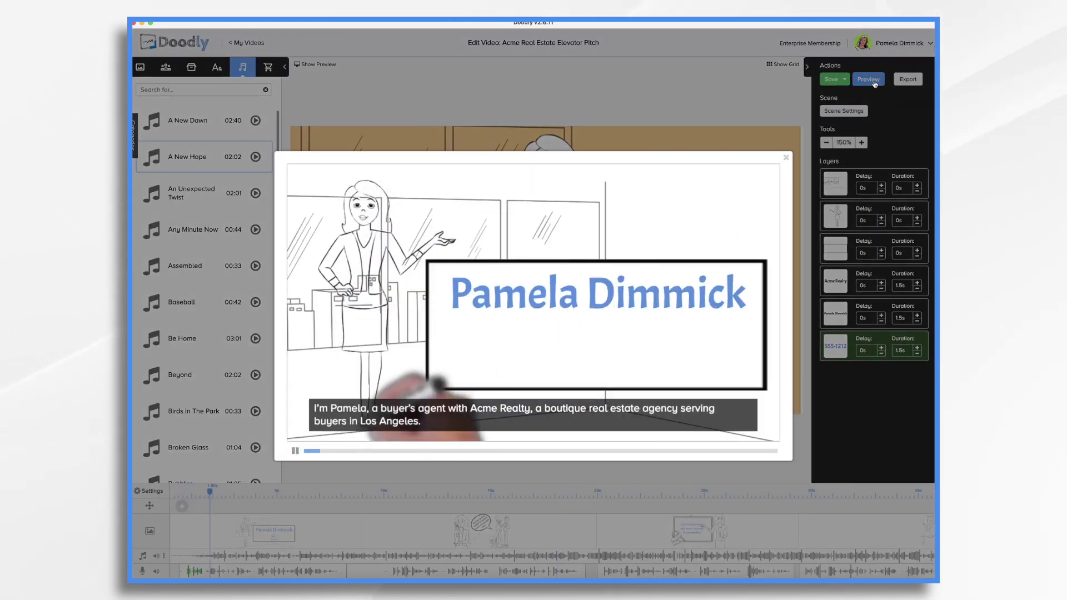